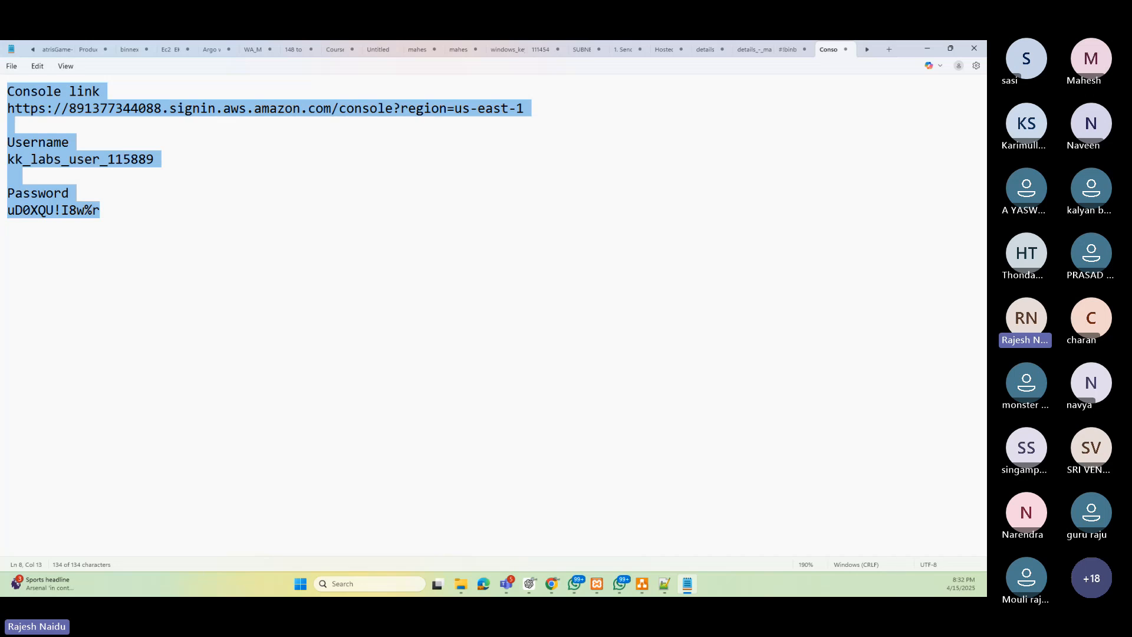
- Copy the console link from the notes and open it in a new browser tab
{"action": "left_click", "coordinate": [202, 182]}
{"action": "left_click_drag", "start_coordinate": [539, 111], "coordinate": [7, 112]}
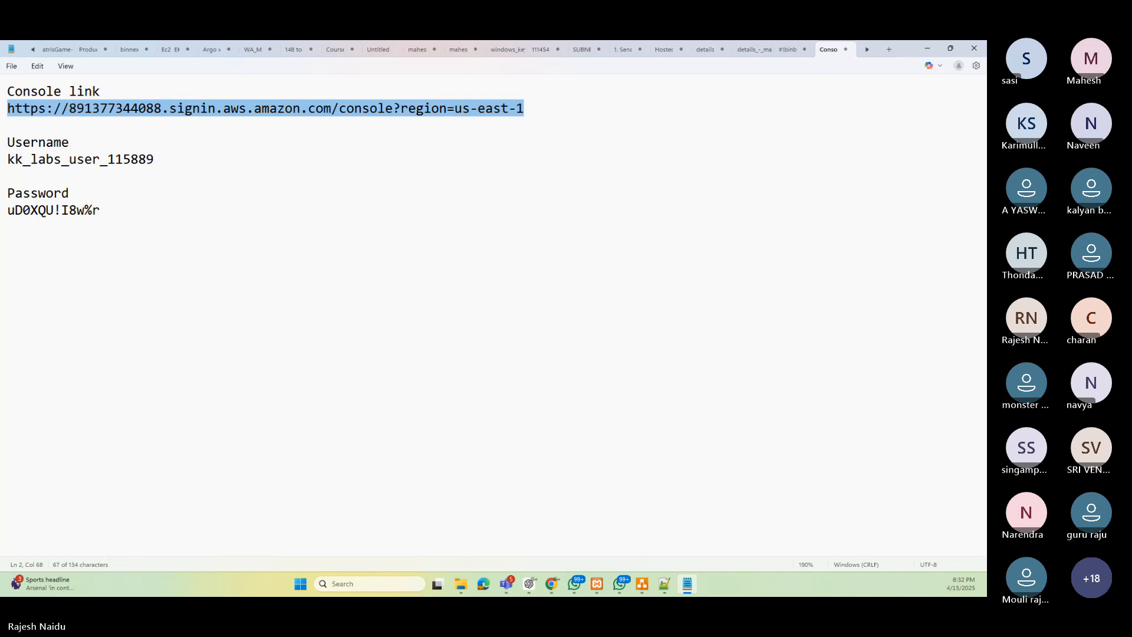
{"action": "key", "text": "alt+Tab"}
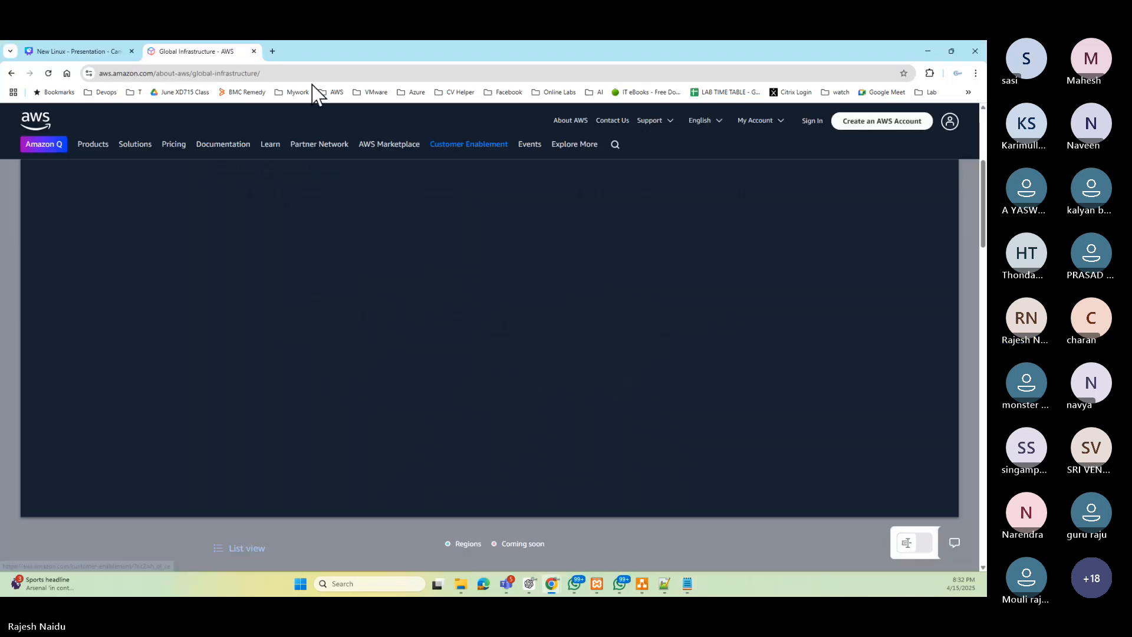
{"action": "left_click", "coordinate": [272, 52]}
{"action": "type", "text": "https://891377344088.signin.aws.amazon.com/console?region=us-east-1"}
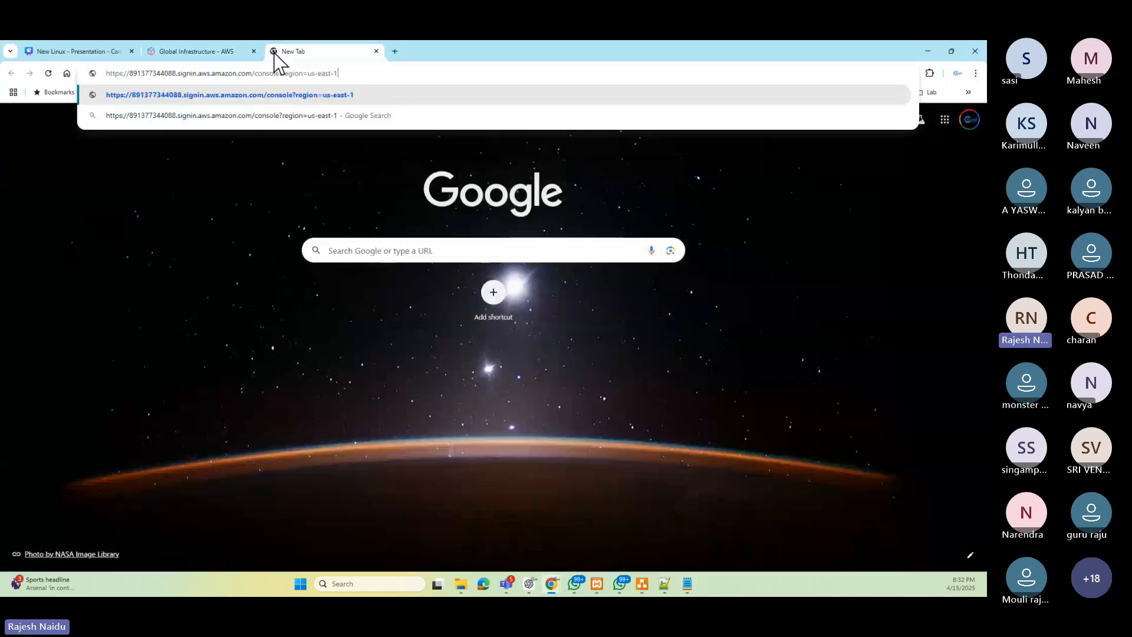
{"action": "key", "text": "Return"}
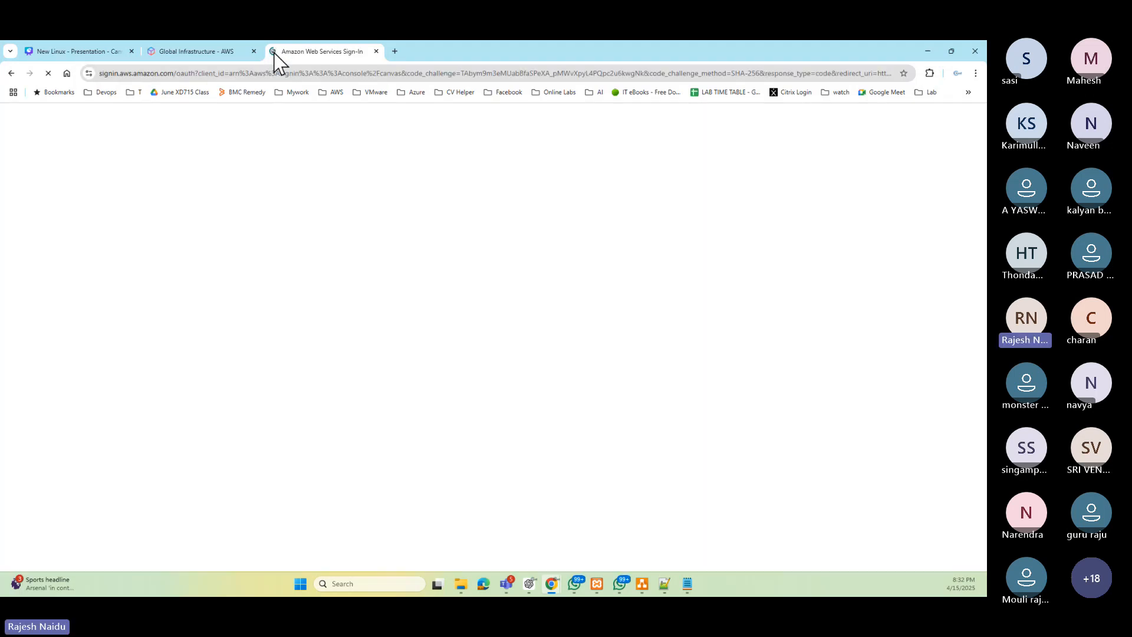
- Copy the lab username from the notes and paste it into the IAM user name field
{"action": "key", "text": "alt+Tab"}
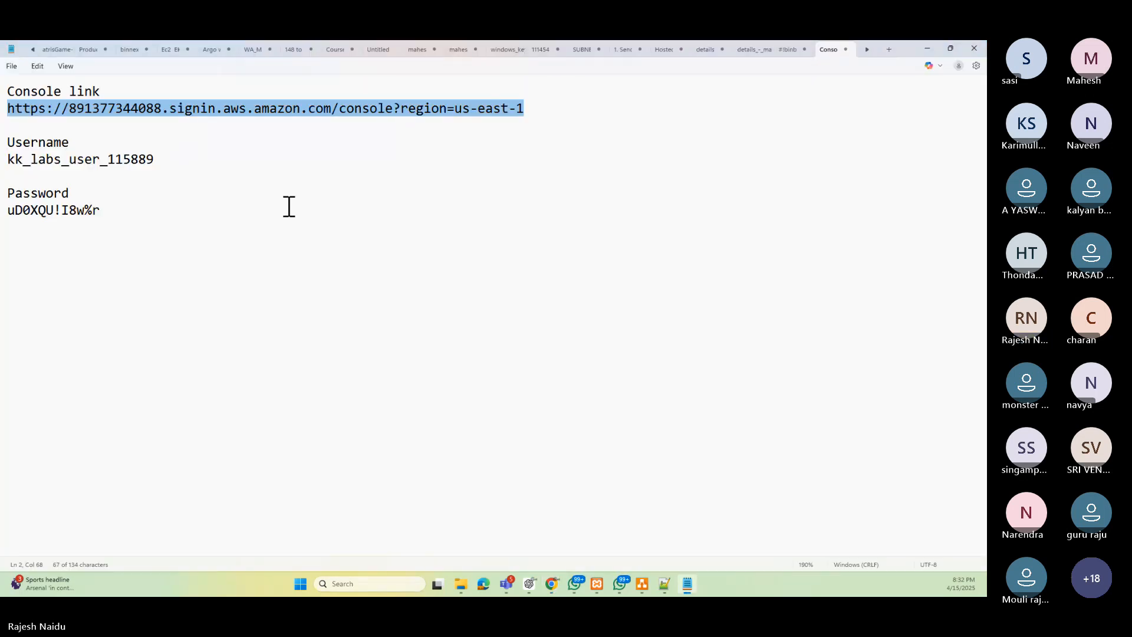
{"action": "left_click_drag", "start_coordinate": [156, 160], "coordinate": [3, 158]}
{"action": "key", "text": "ctrl+c"}
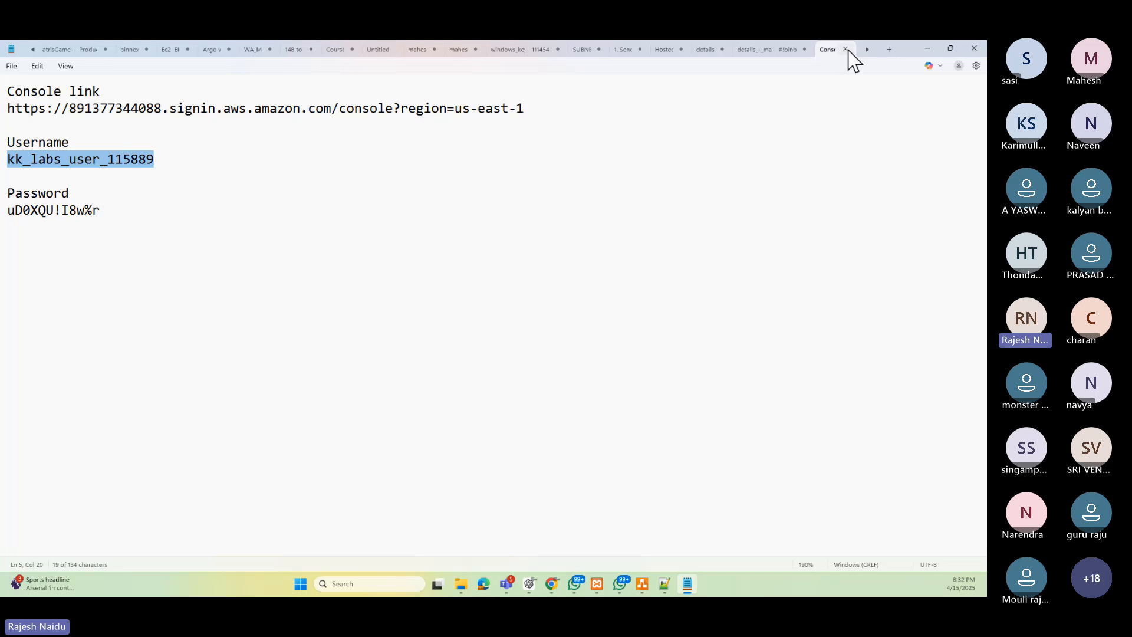
{"action": "key", "text": "alt+Tab"}
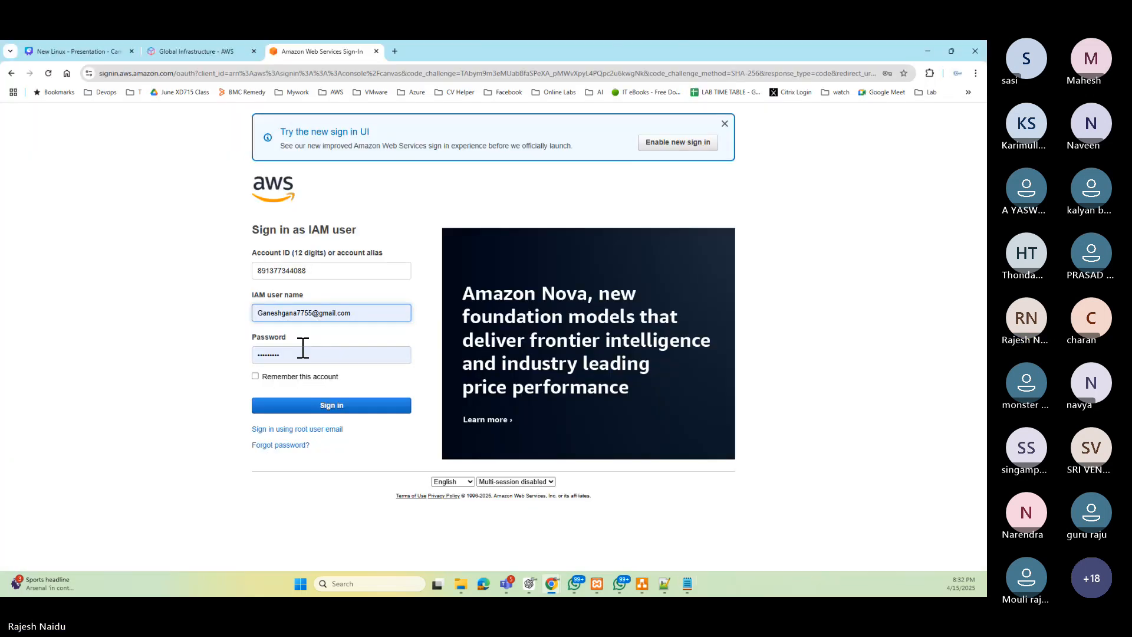
{"action": "triple_click", "coordinate": [351, 319]}
{"action": "key", "text": "ctrl+v"}
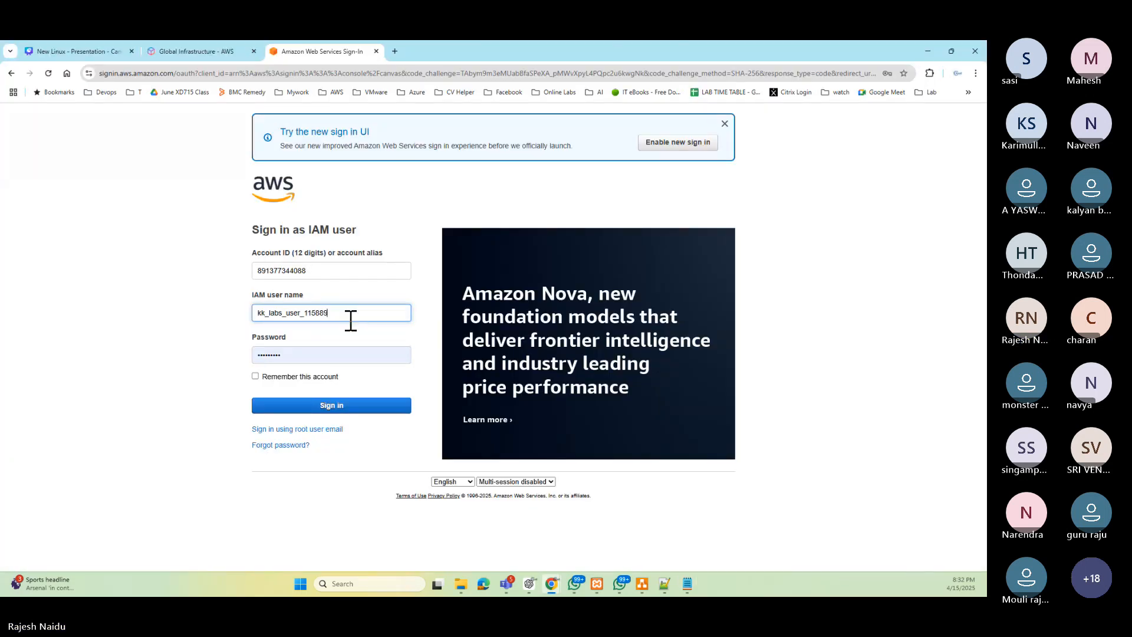
- Copy the lab password from the notes, paste it into the Password field and sign in
{"action": "key", "text": "Tab"}
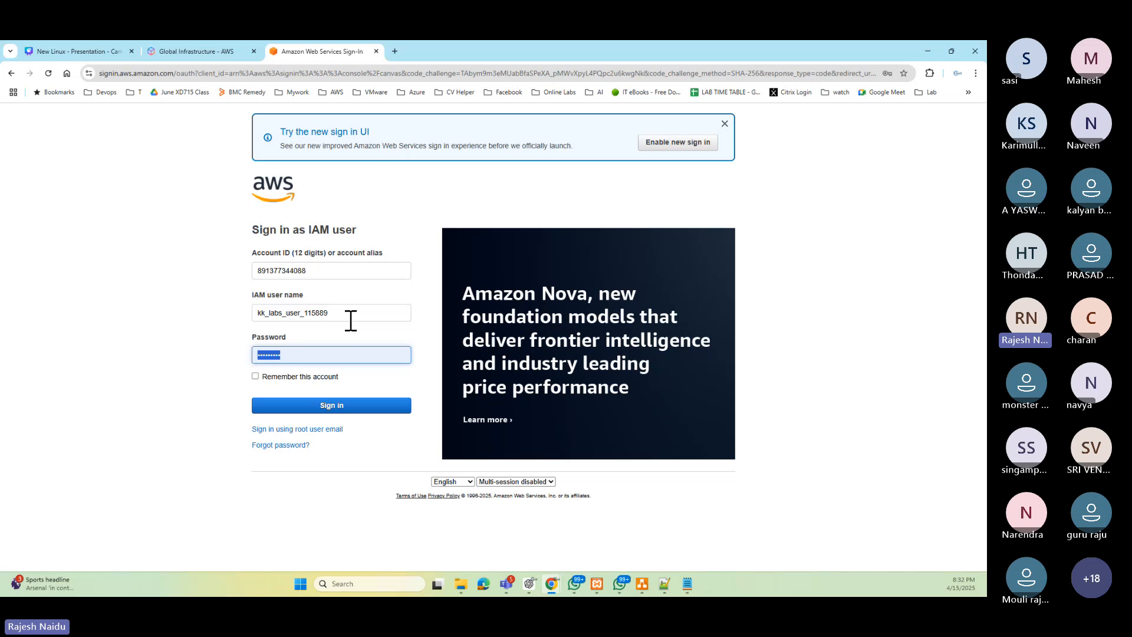
{"action": "key", "text": "alt+Tab"}
{"action": "left_click_drag", "start_coordinate": [105, 215], "coordinate": [7, 213]}
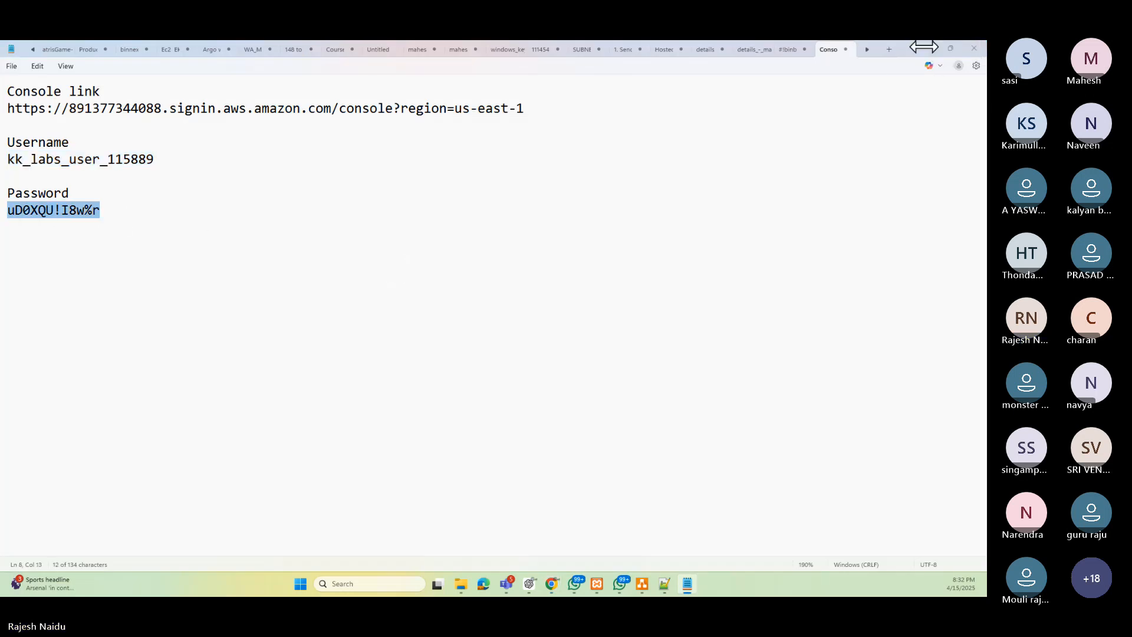
{"action": "key", "text": "ctrl+c"}
{"action": "key", "text": "alt+Tab"}
{"action": "key", "text": "ctrl+v"}
{"action": "left_click", "coordinate": [363, 407]}
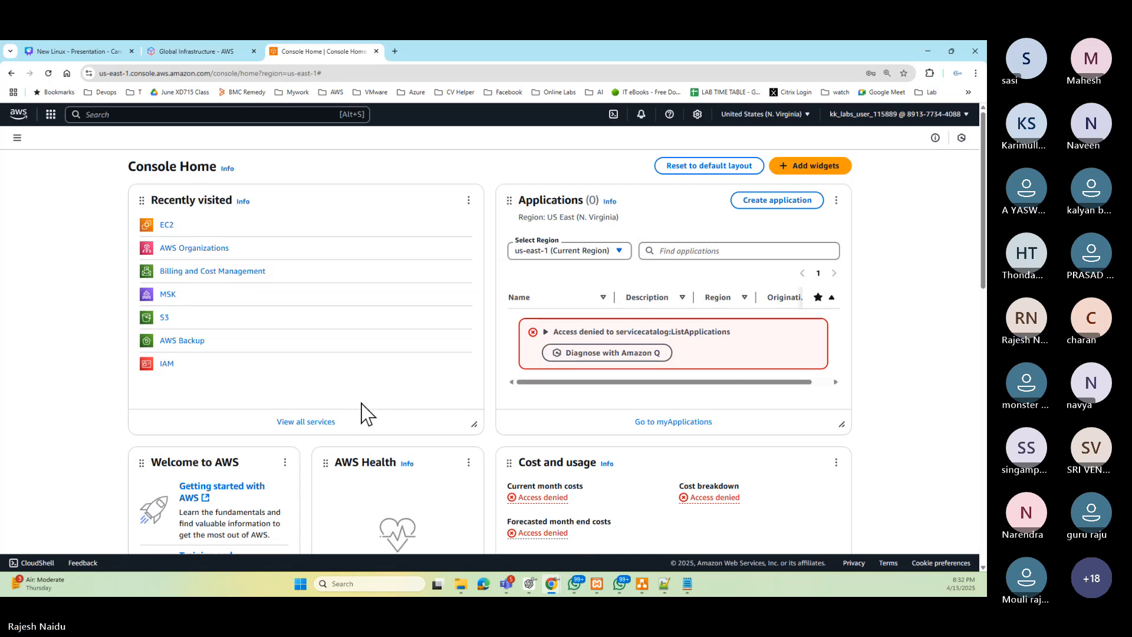
- Open the EC2 service from the Compute category of the services menu
{"action": "left_click", "coordinate": [50, 115]}
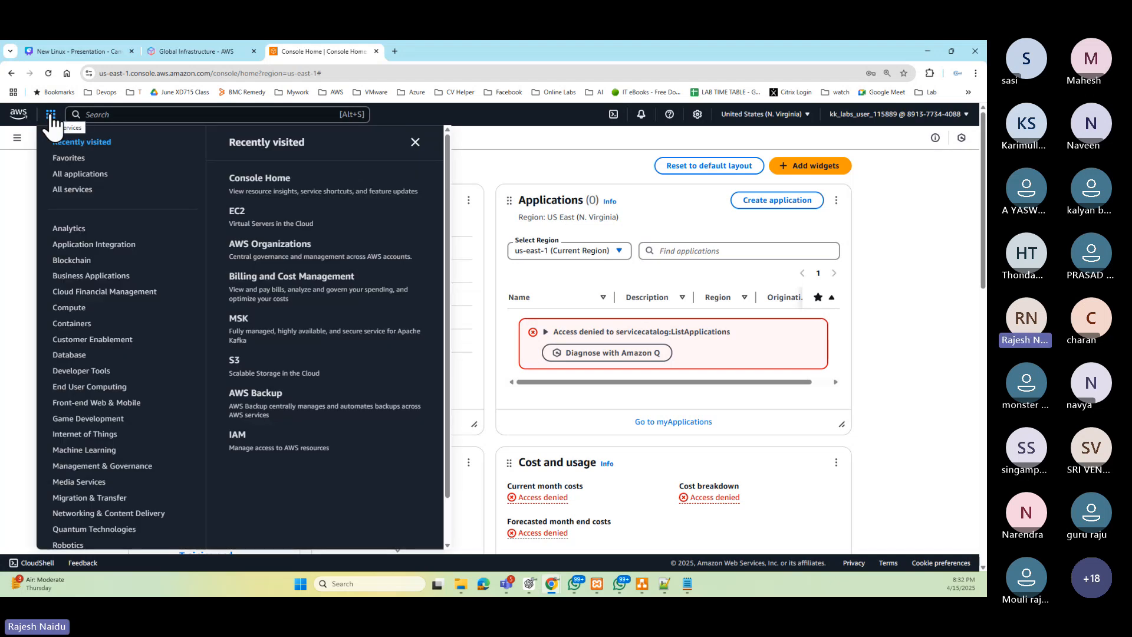
{"action": "left_click", "coordinate": [78, 309]}
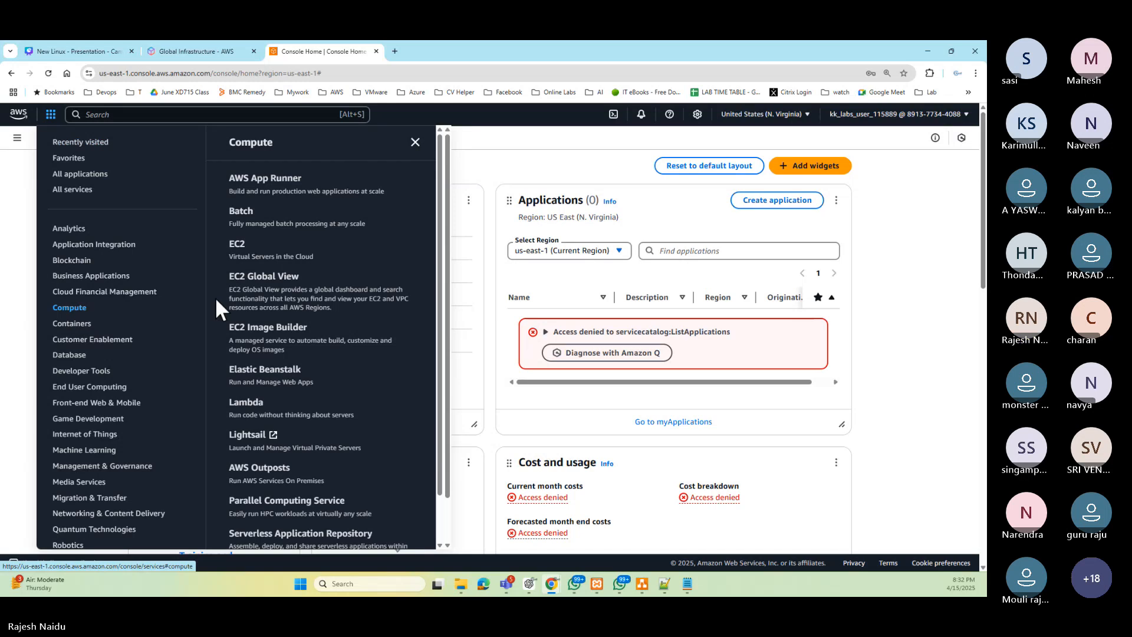
{"action": "left_click", "coordinate": [239, 244]}
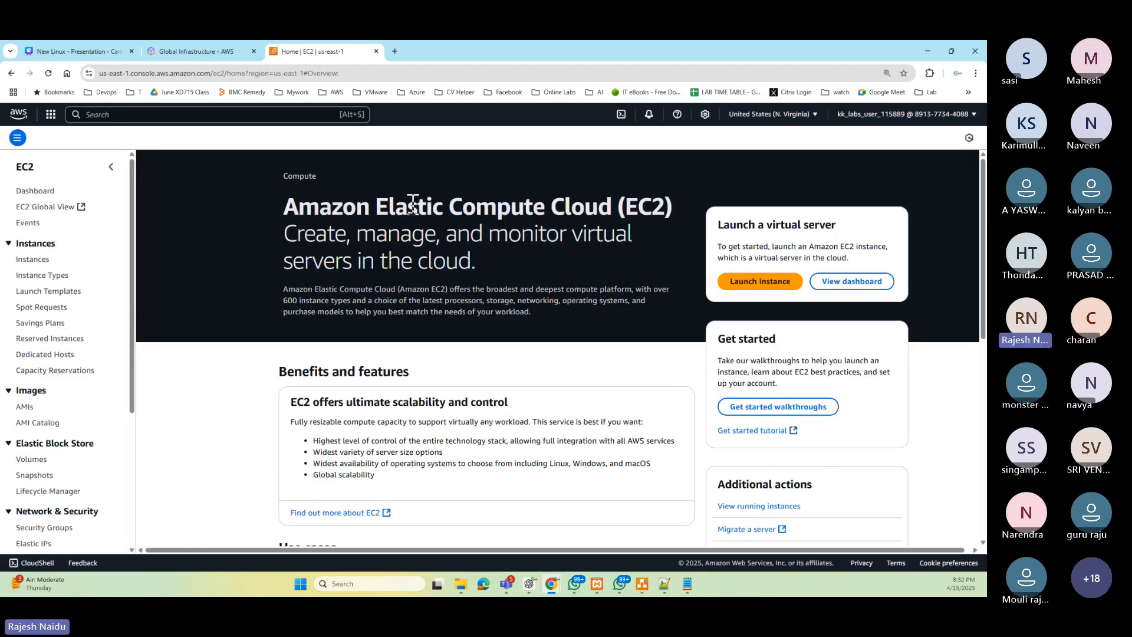
- Review the EC2 overview page and open the region list to check the selected region
{"action": "left_click_drag", "start_coordinate": [298, 206], "coordinate": [606, 289]}
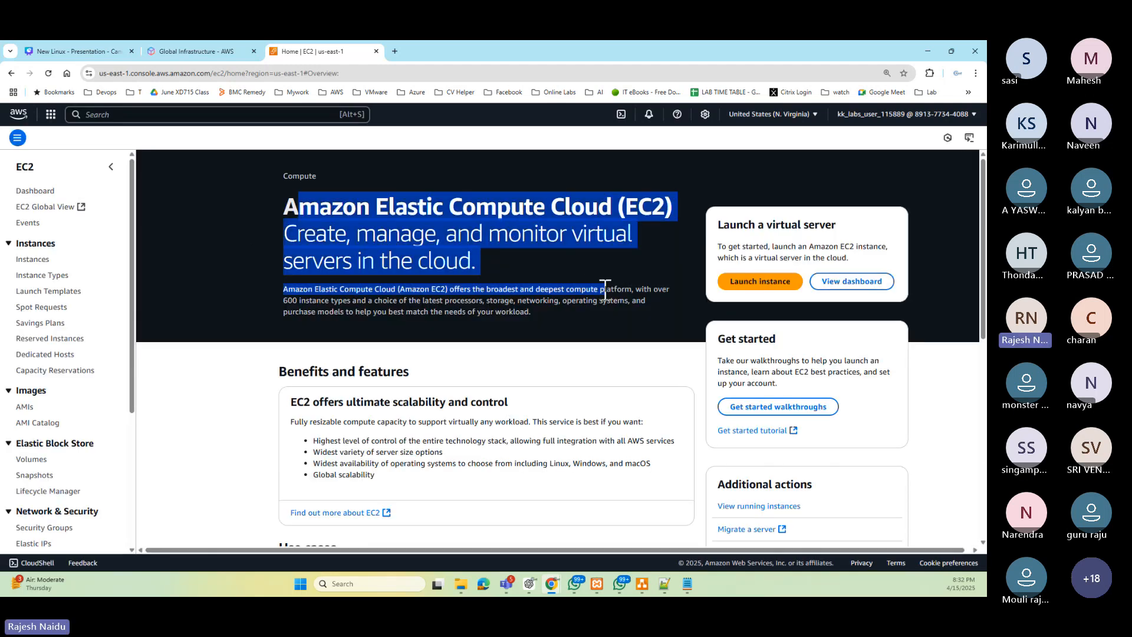
{"action": "scroll", "coordinate": [597, 379], "scroll_direction": "down", "scroll_amount": 7}
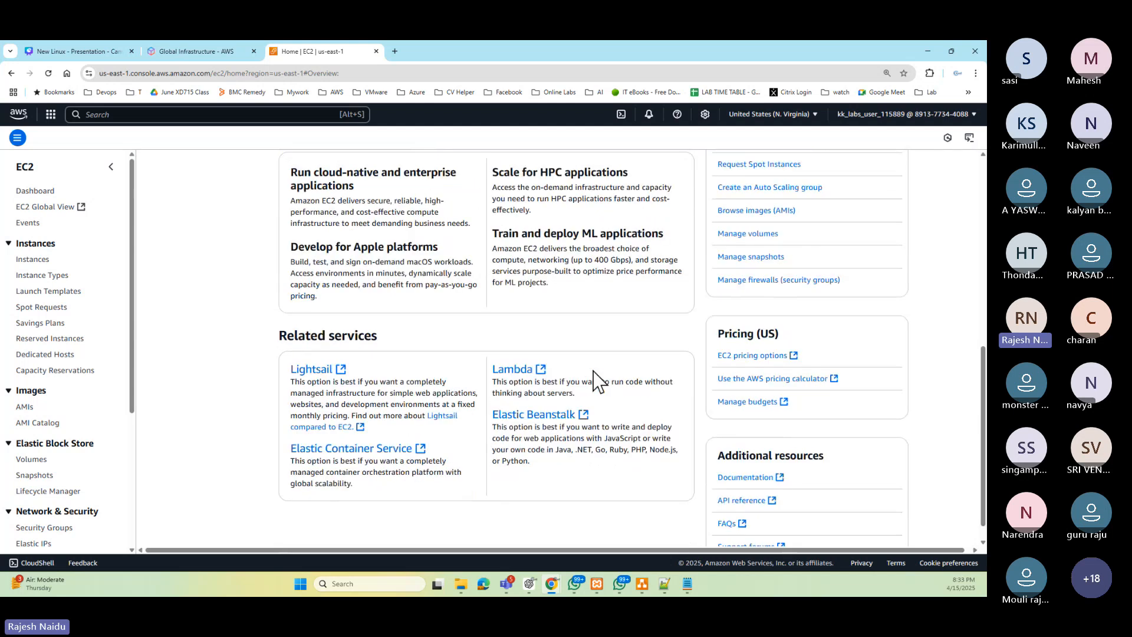
{"action": "scroll", "coordinate": [596, 381], "scroll_direction": "up", "scroll_amount": 7}
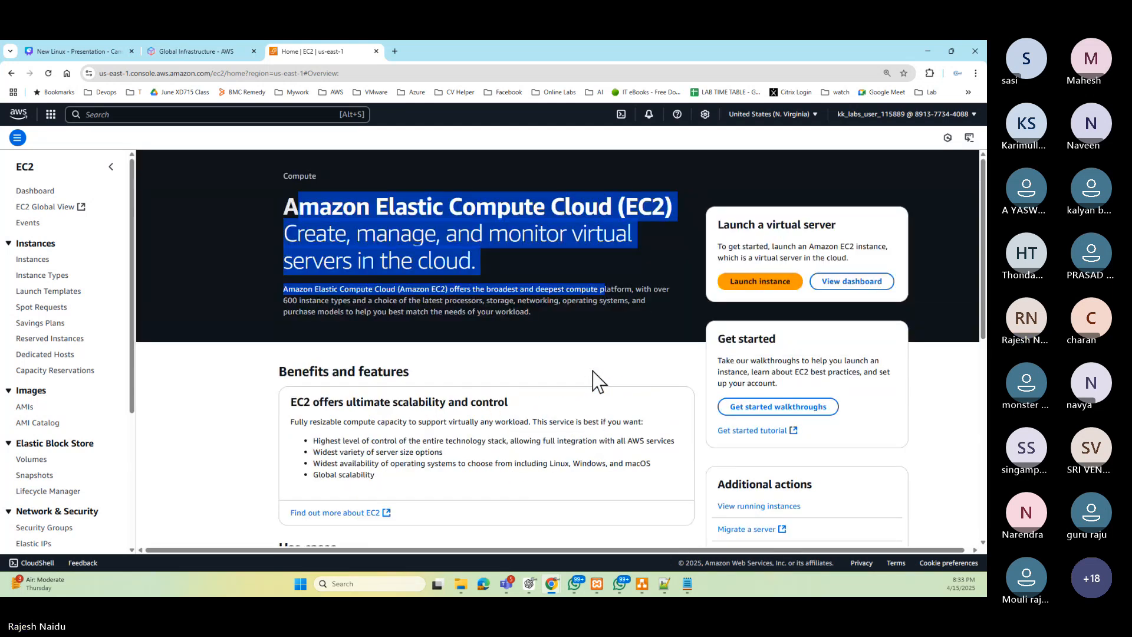
{"action": "left_click", "coordinate": [784, 115]}
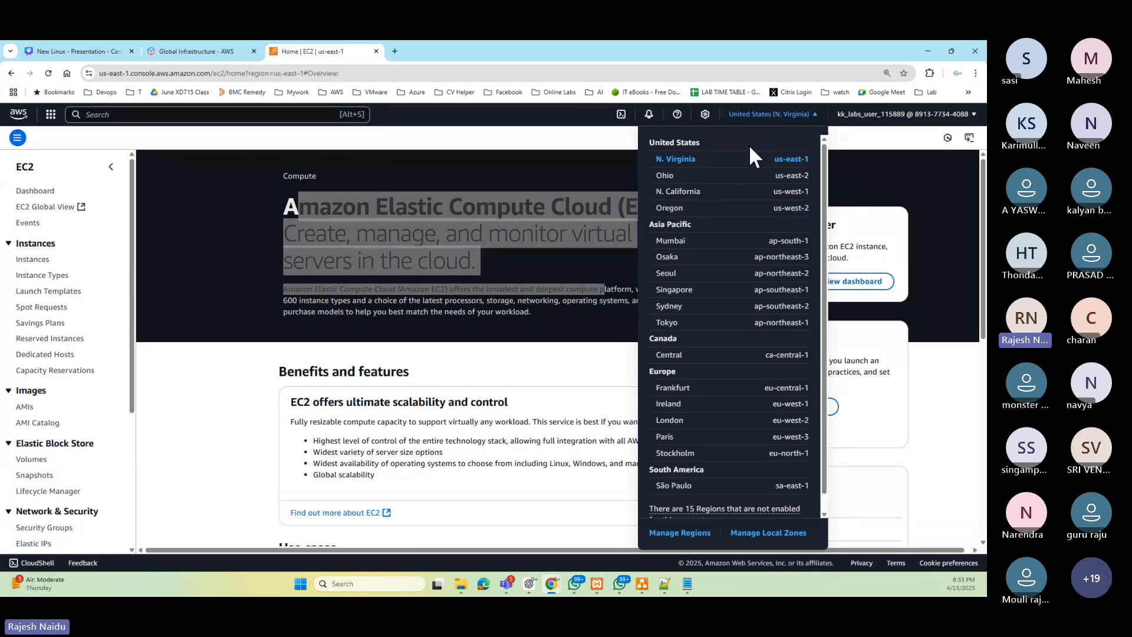
{"action": "left_click", "coordinate": [645, 585]}
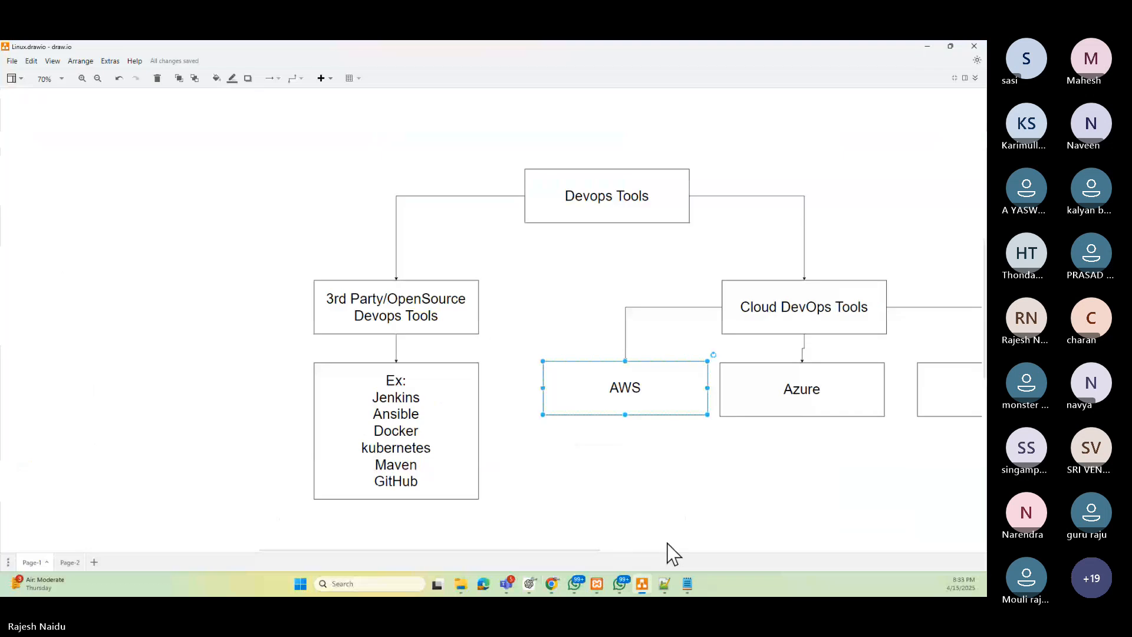
- In the draw.io diagram on Page-2, change the Region box's label to N.VIRGINIA
{"action": "left_click", "coordinate": [68, 562]}
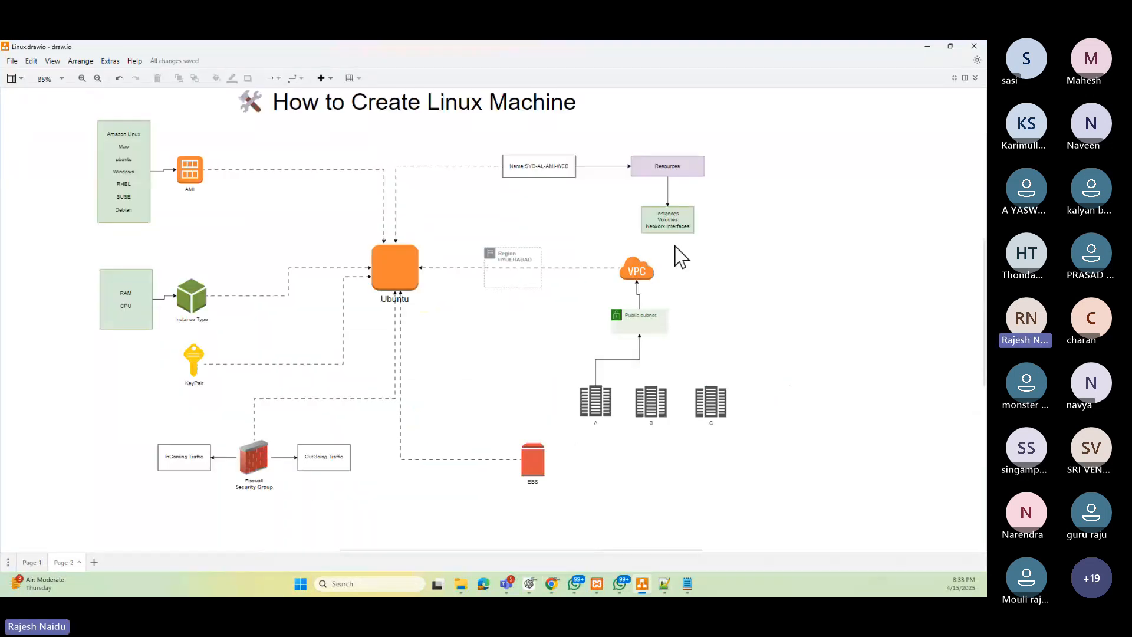
{"action": "double_click", "coordinate": [514, 256]}
{"action": "key", "text": "Right"}
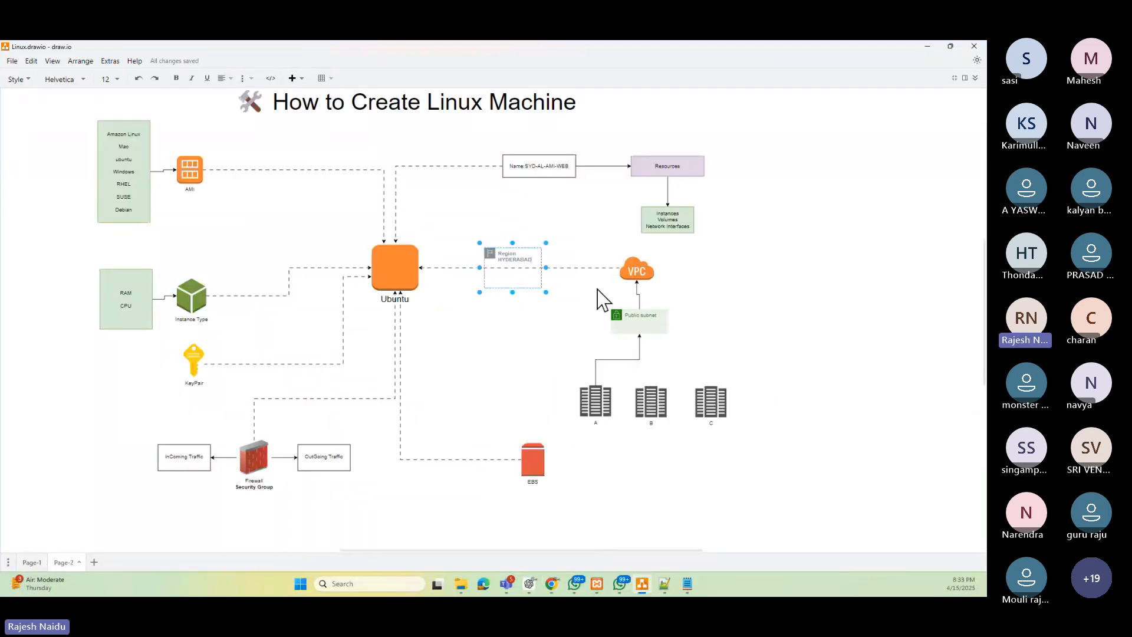
{"action": "key", "text": "BackSpace"}
{"action": "key", "text": "BackSpace"}
{"action": "key", "text": "BackSpace"}
{"action": "key", "text": "BackSpace"}
{"action": "key", "text": "BackSpace"}
{"action": "key", "text": "BackSpace"}
{"action": "key", "text": "BackSpace"}
{"action": "key", "text": "BackSpace"}
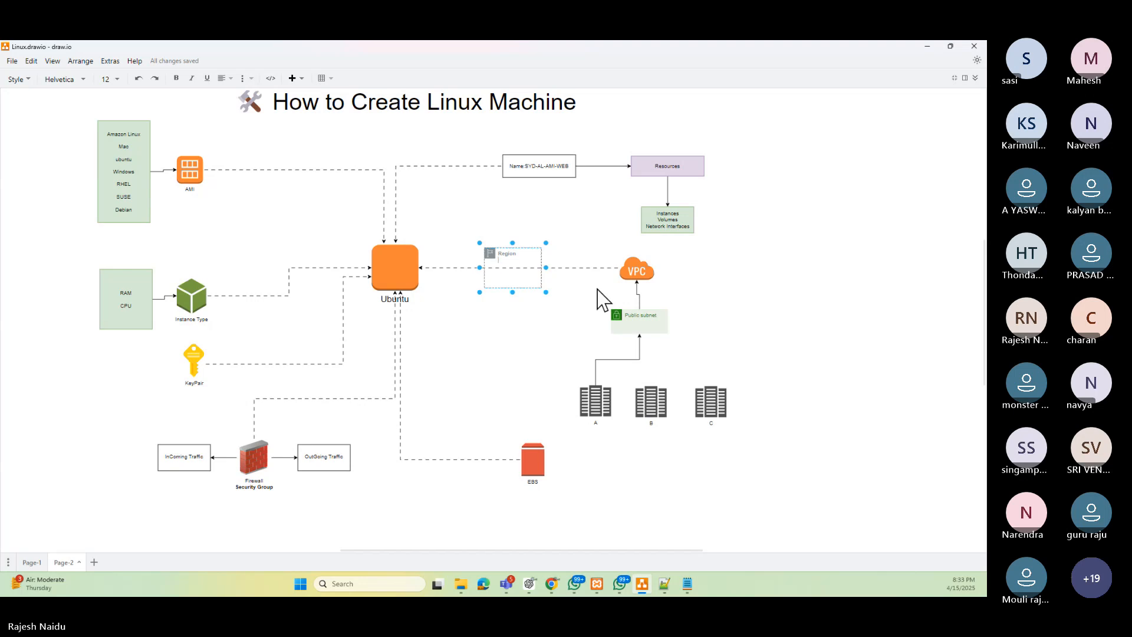
{"action": "type", "text": "N.VI"}
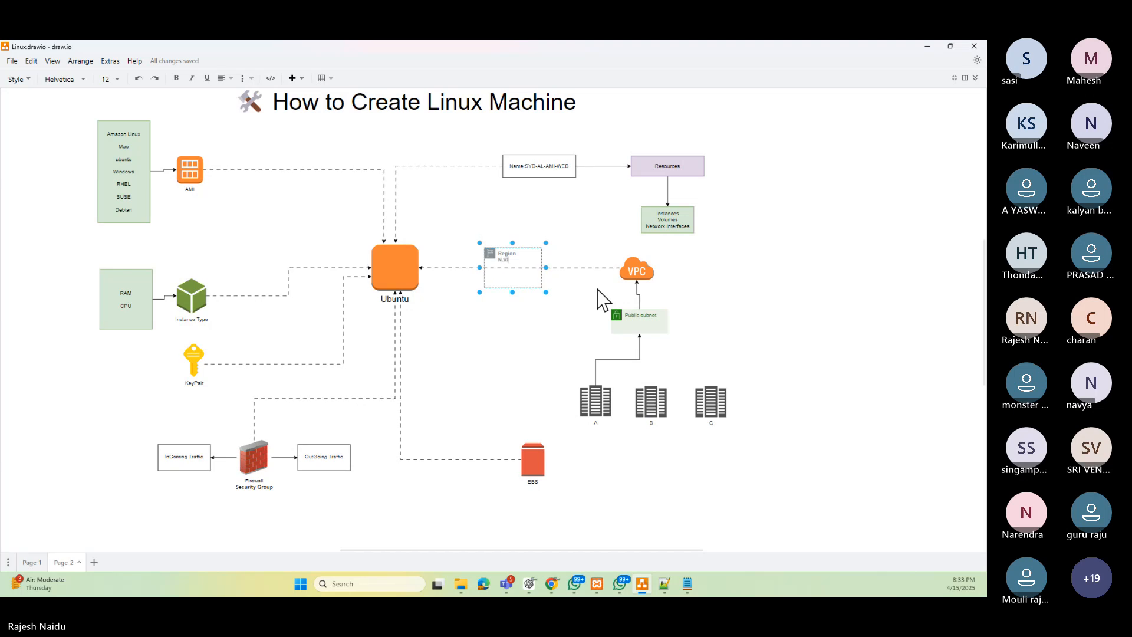
{"action": "type", "text": "RGINIA"}
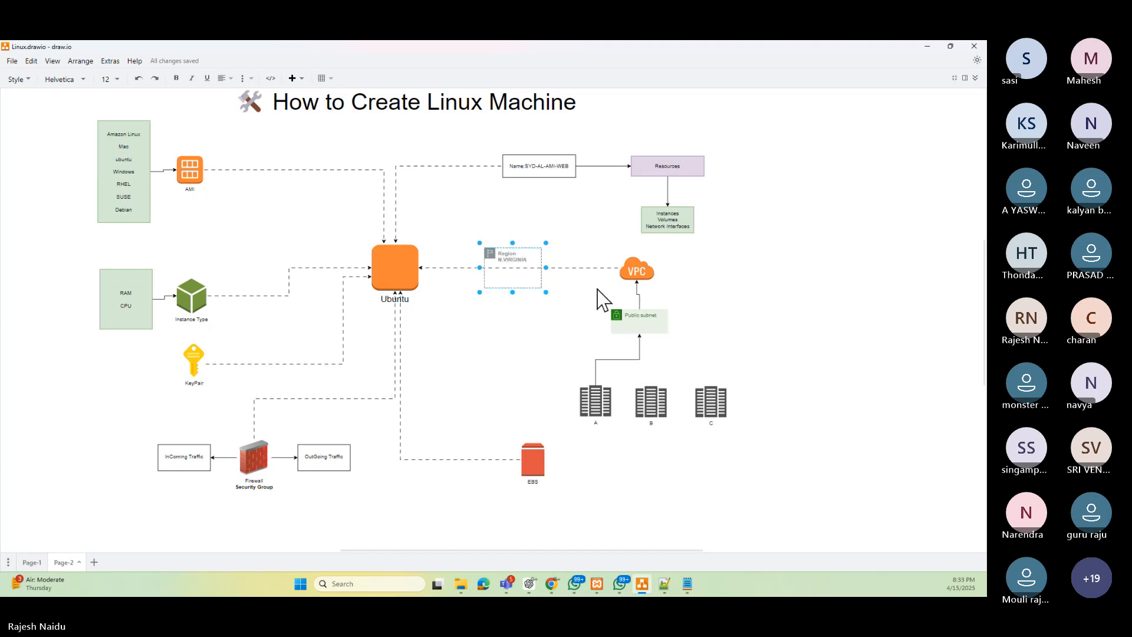
{"action": "left_click", "coordinate": [805, 288]}
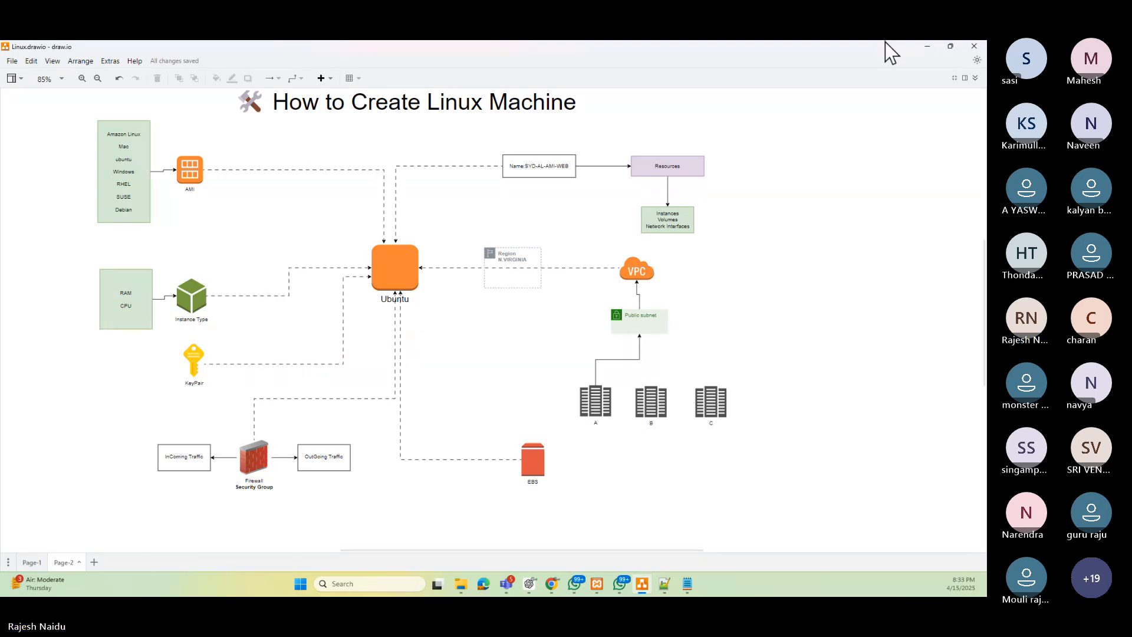
- Open the Launch instance wizard and collapse all its configuration sections and the Summary panel
{"action": "left_click", "coordinate": [927, 47]}
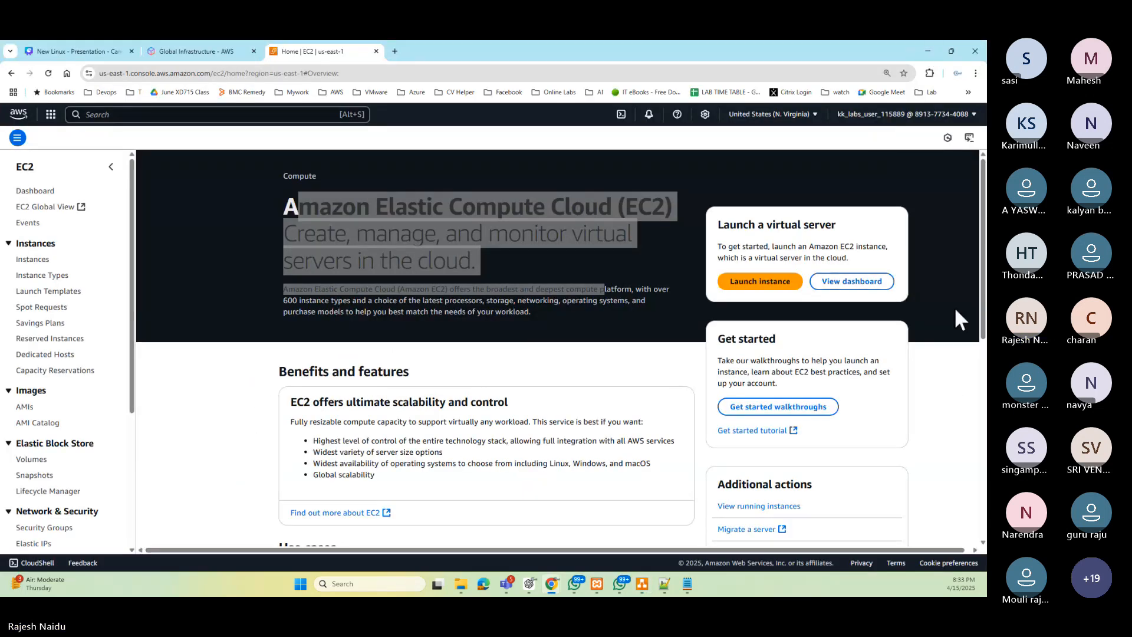
{"action": "left_click", "coordinate": [750, 275]}
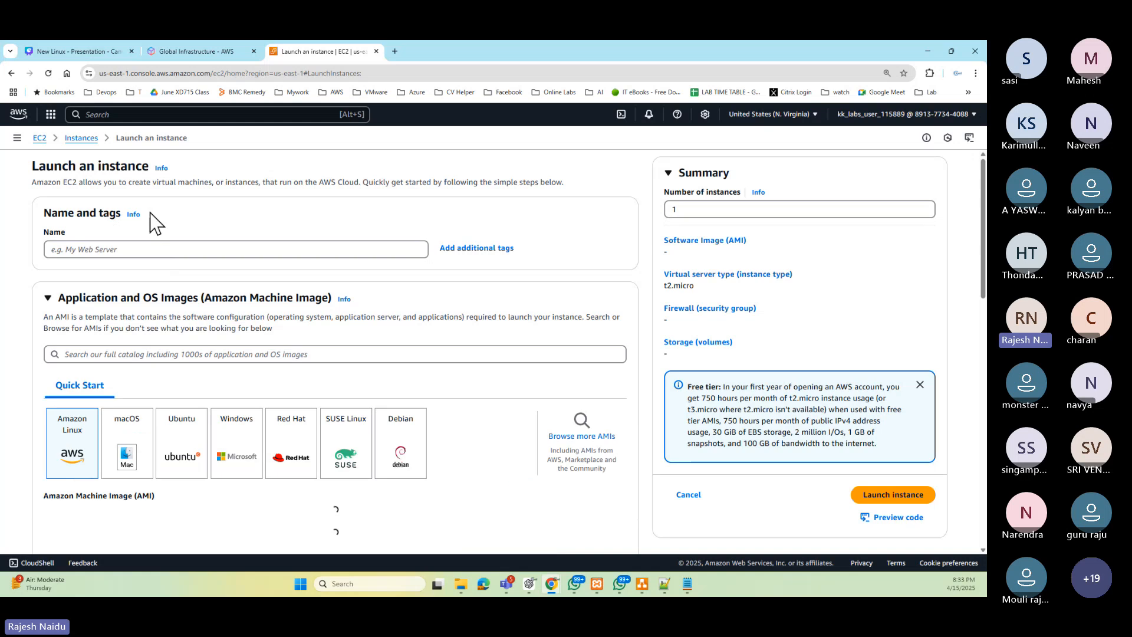
{"action": "left_click", "coordinate": [50, 302]}
{"action": "left_click", "coordinate": [48, 341]}
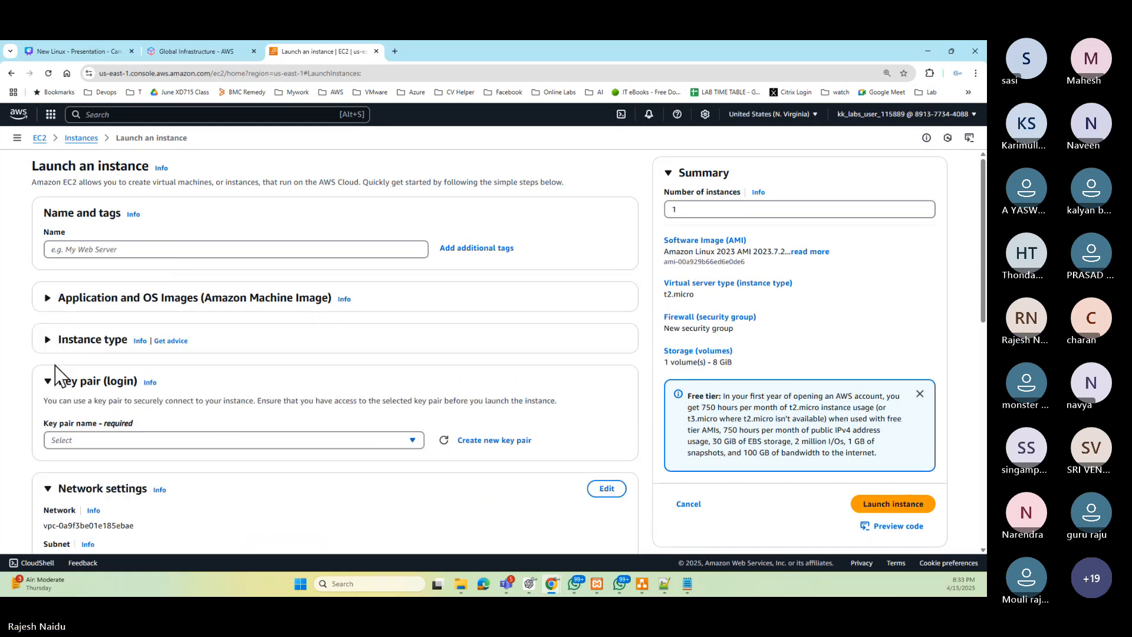
{"action": "left_click", "coordinate": [50, 381]}
{"action": "left_click", "coordinate": [47, 422]}
{"action": "scroll", "coordinate": [52, 377], "scroll_direction": "down", "scroll_amount": 3}
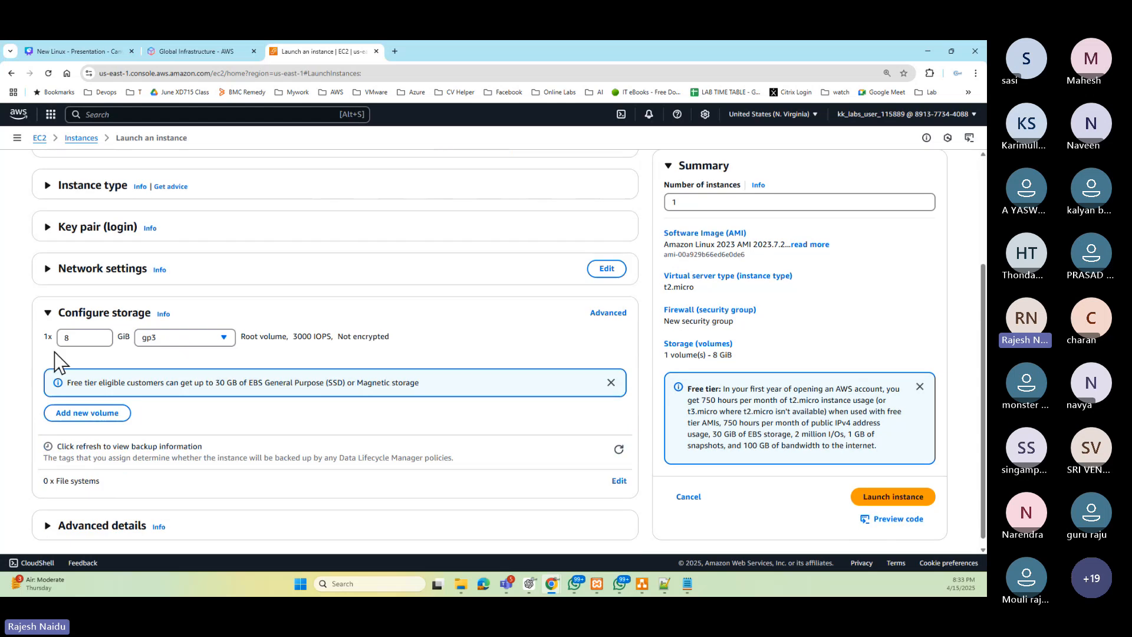
{"action": "left_click", "coordinate": [48, 318]}
{"action": "scroll", "coordinate": [118, 413], "scroll_direction": "up", "scroll_amount": 1}
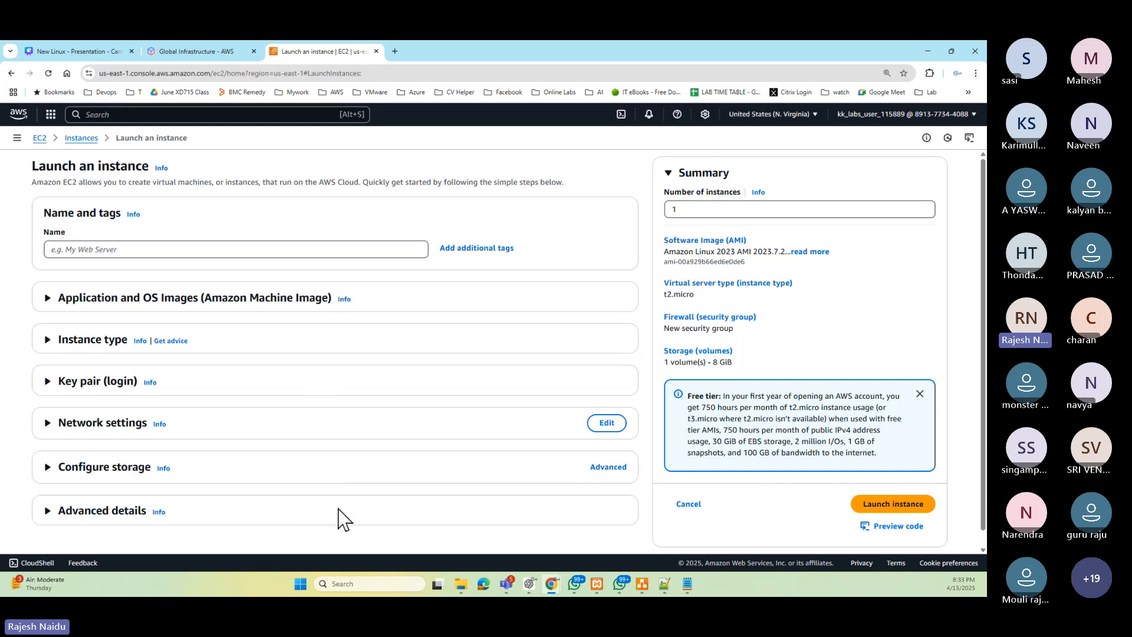
{"action": "left_click", "coordinate": [676, 174]}
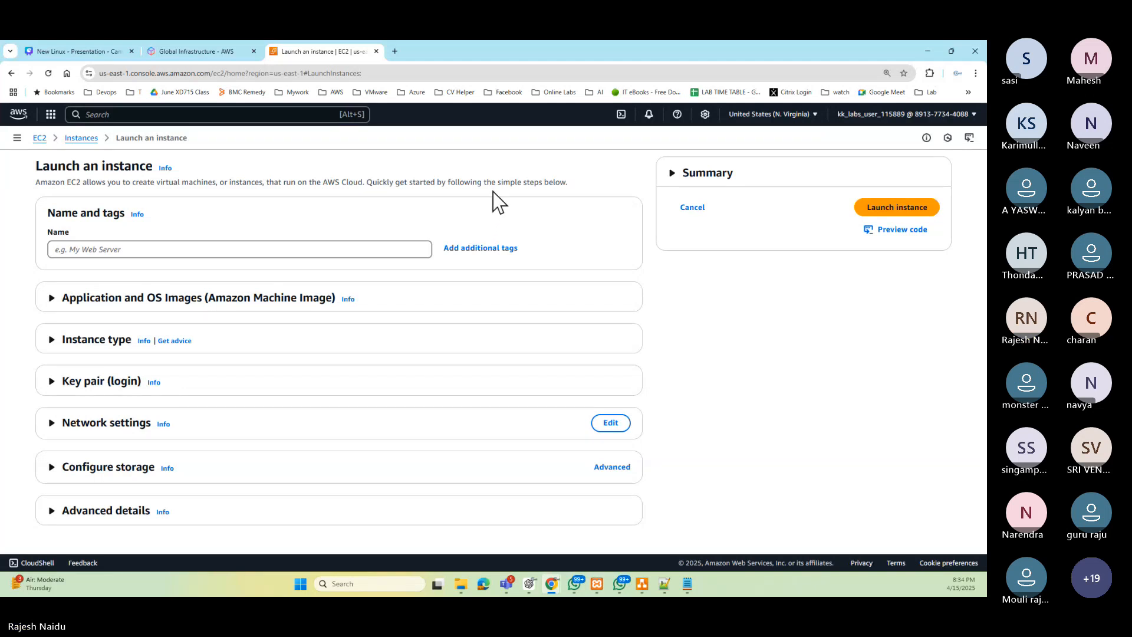
- Compare the wizard's Name and tags section with the Name box in the diagram
{"action": "mouse_move", "coordinate": [643, 589]}
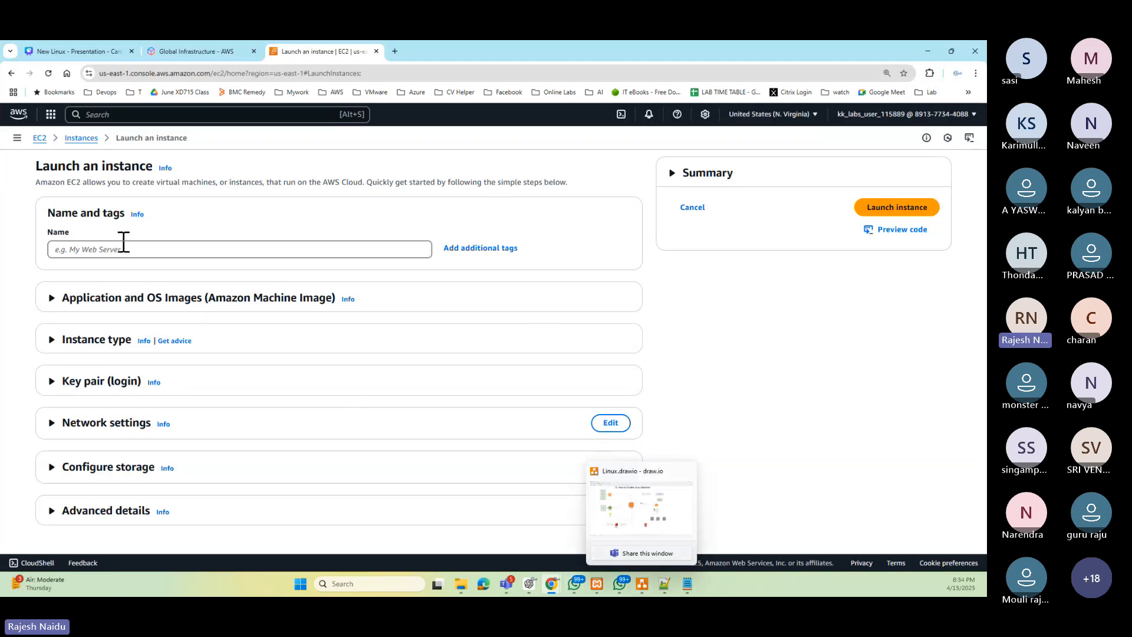
{"action": "left_click_drag", "start_coordinate": [47, 213], "coordinate": [125, 219]}
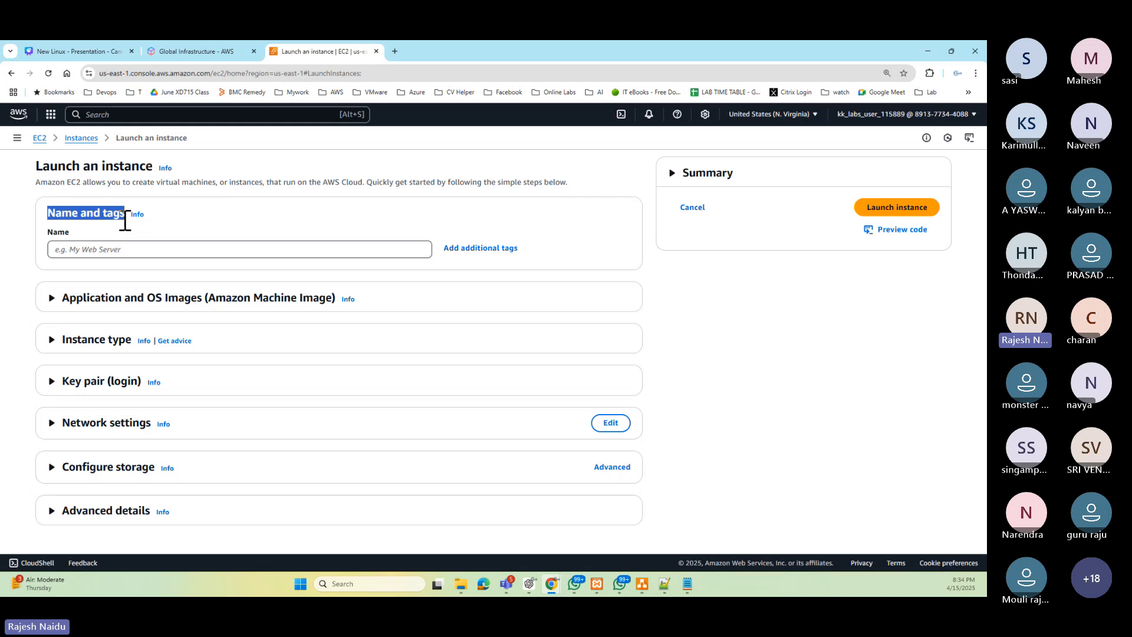
{"action": "left_click", "coordinate": [642, 583]}
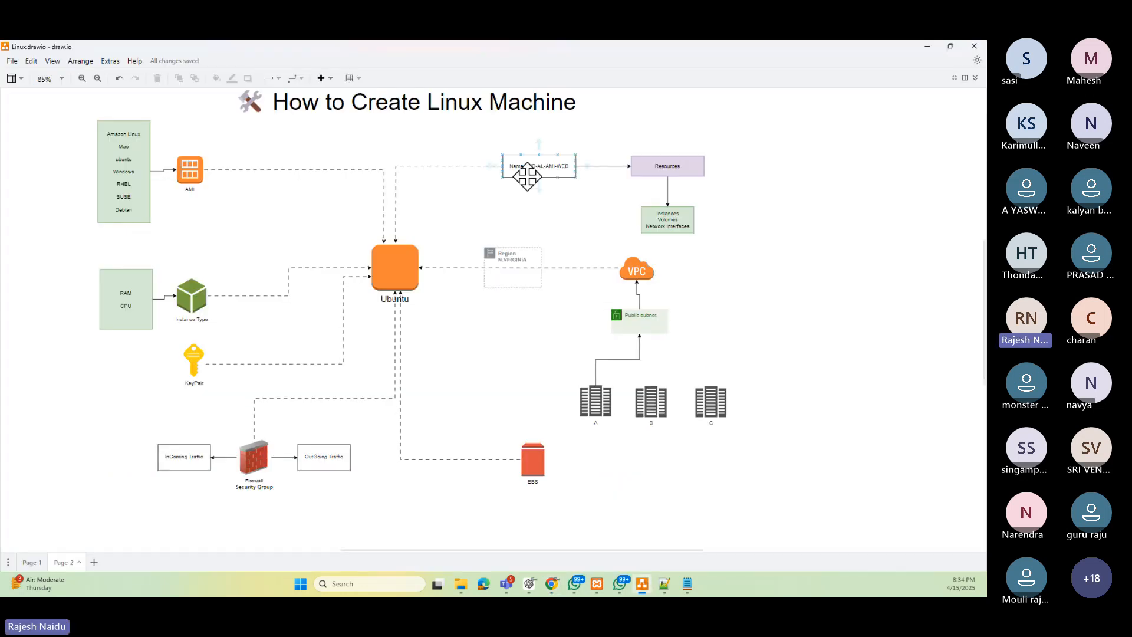
{"action": "left_click", "coordinate": [551, 166]}
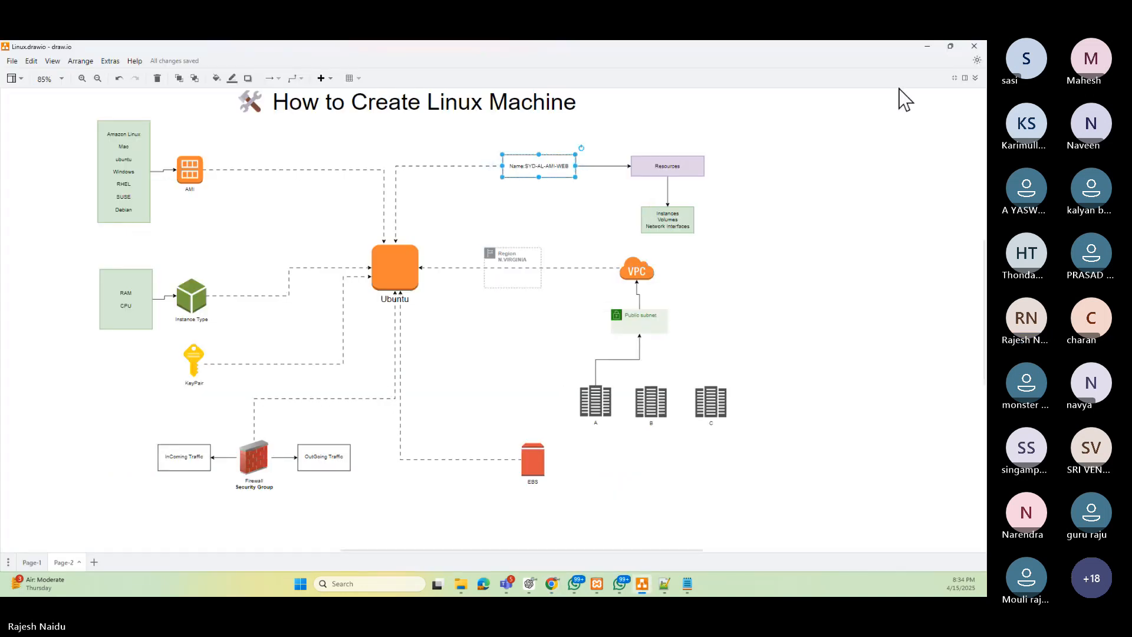
- Return to the launch wizard and name the instance NVUBTWEB01
{"action": "left_click", "coordinate": [927, 47]}
{"action": "left_click", "coordinate": [147, 249]}
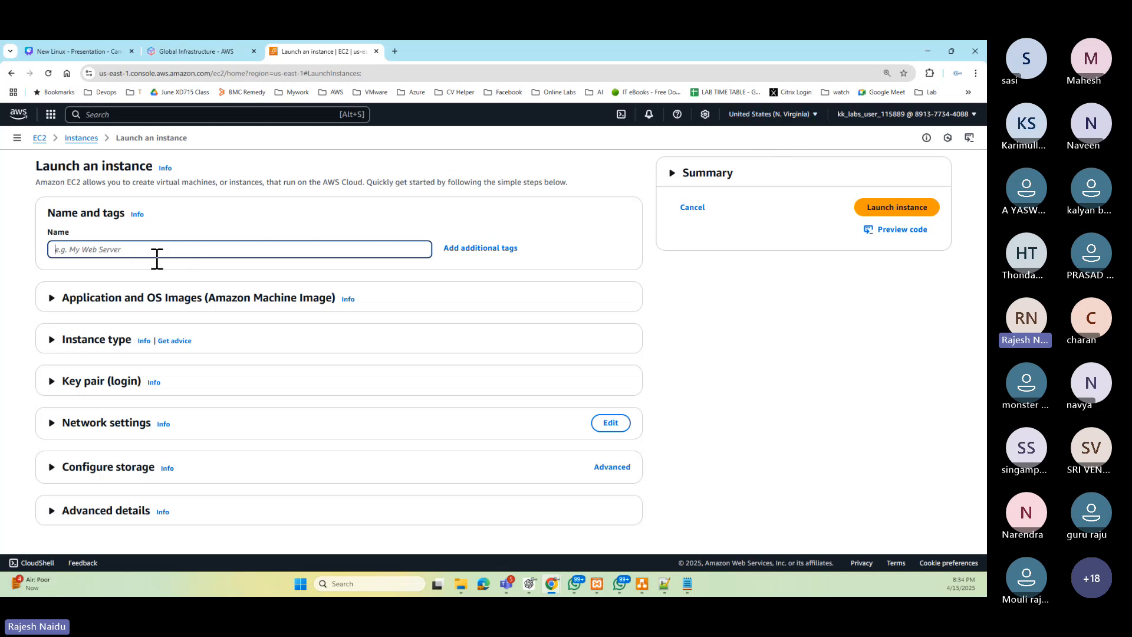
{"action": "type", "text": "NV"}
{"action": "type", "text": "UB"}
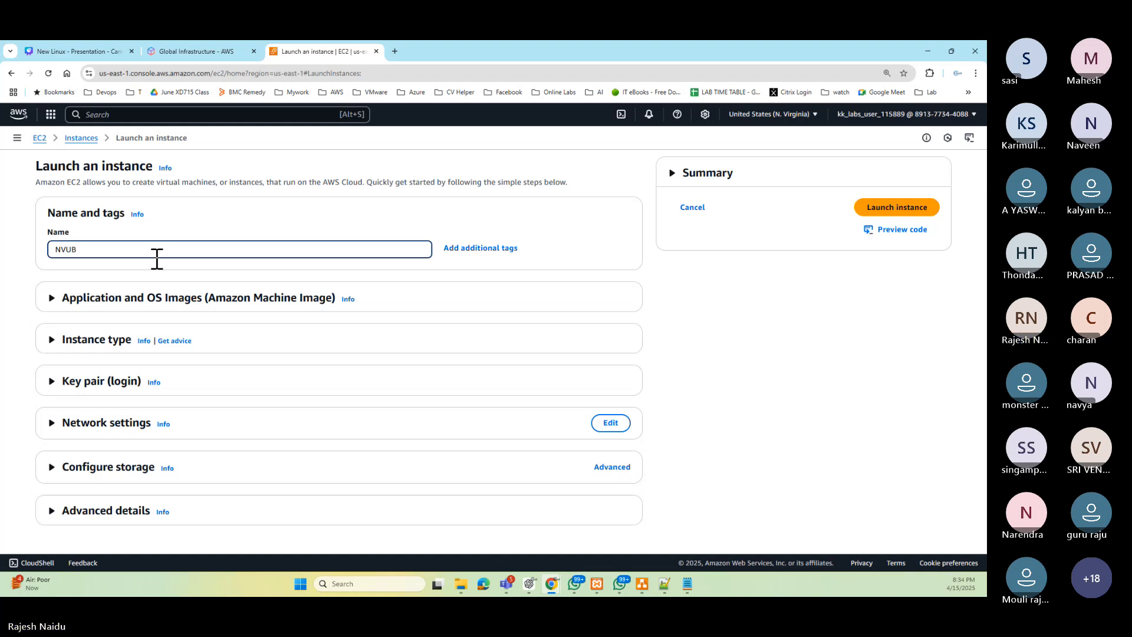
{"action": "type", "text": "T"}
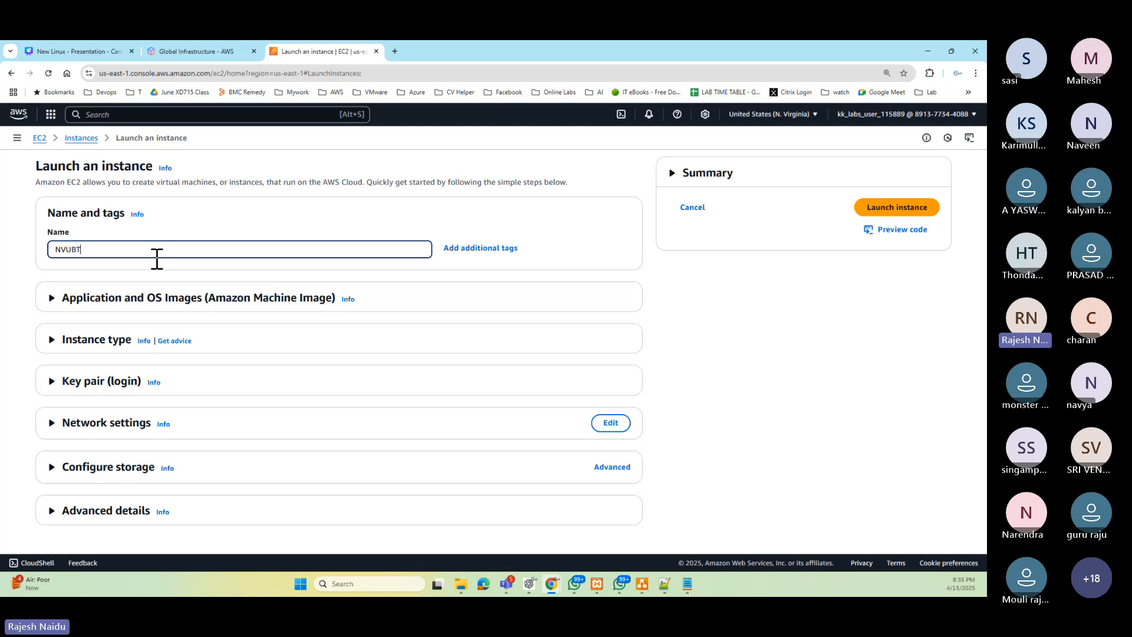
{"action": "type", "text": "WEB"}
{"action": "type", "text": "01"}
{"action": "left_click_drag", "start_coordinate": [113, 249], "coordinate": [26, 260]}
{"action": "left_click", "coordinate": [71, 254]}
{"action": "left_click_drag", "start_coordinate": [66, 250], "coordinate": [121, 255]}
{"action": "key", "text": "ctrl+z"}
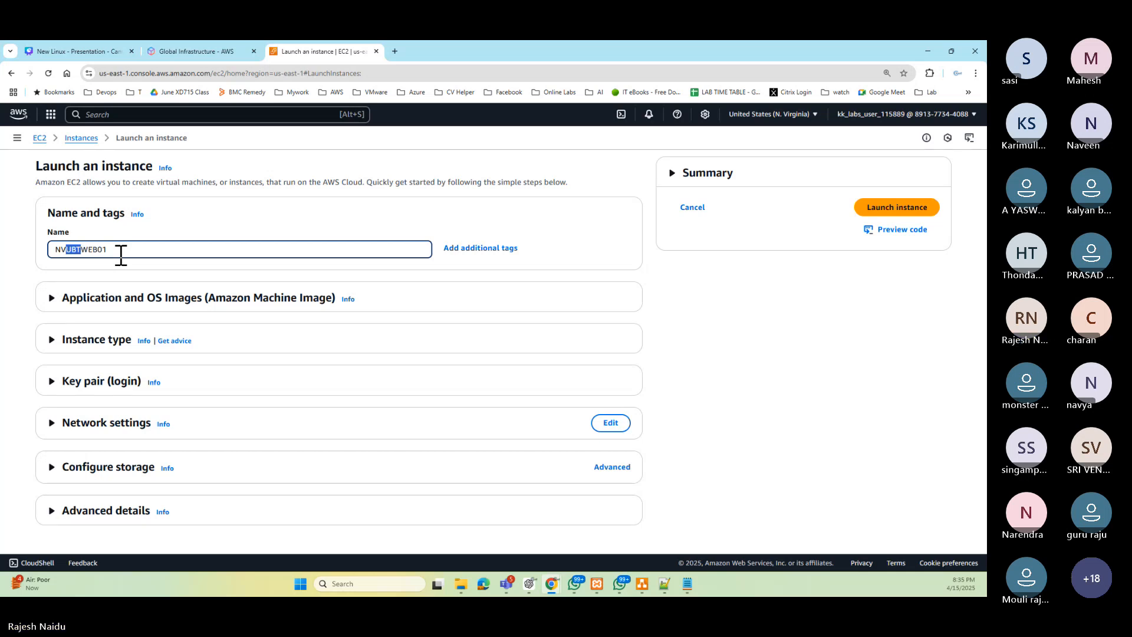
{"action": "left_click", "coordinate": [121, 254]}
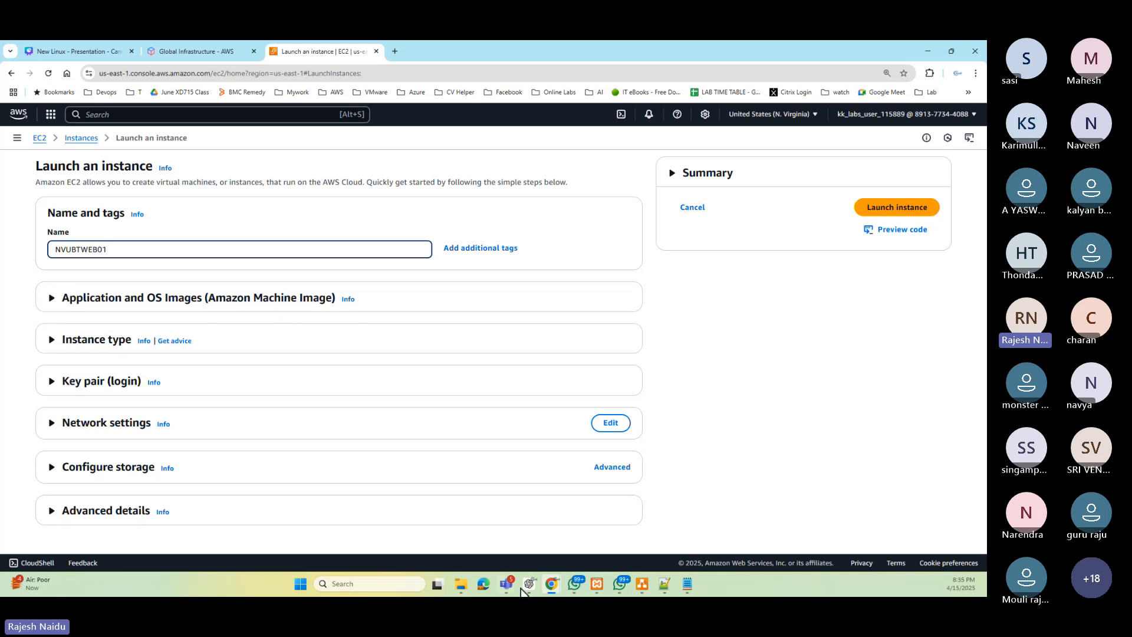
- Check the diagram, then pick Ubuntu as the operating system in the Application and OS Images section
{"action": "left_click", "coordinate": [644, 585]}
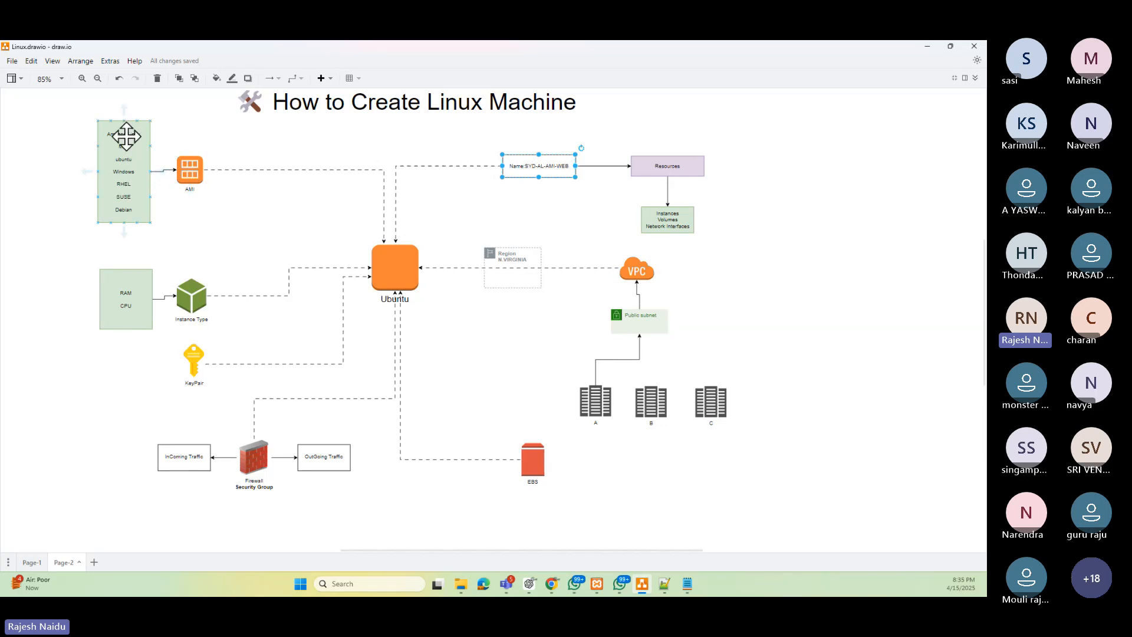
{"action": "left_click", "coordinate": [926, 47]}
{"action": "left_click", "coordinate": [52, 298]}
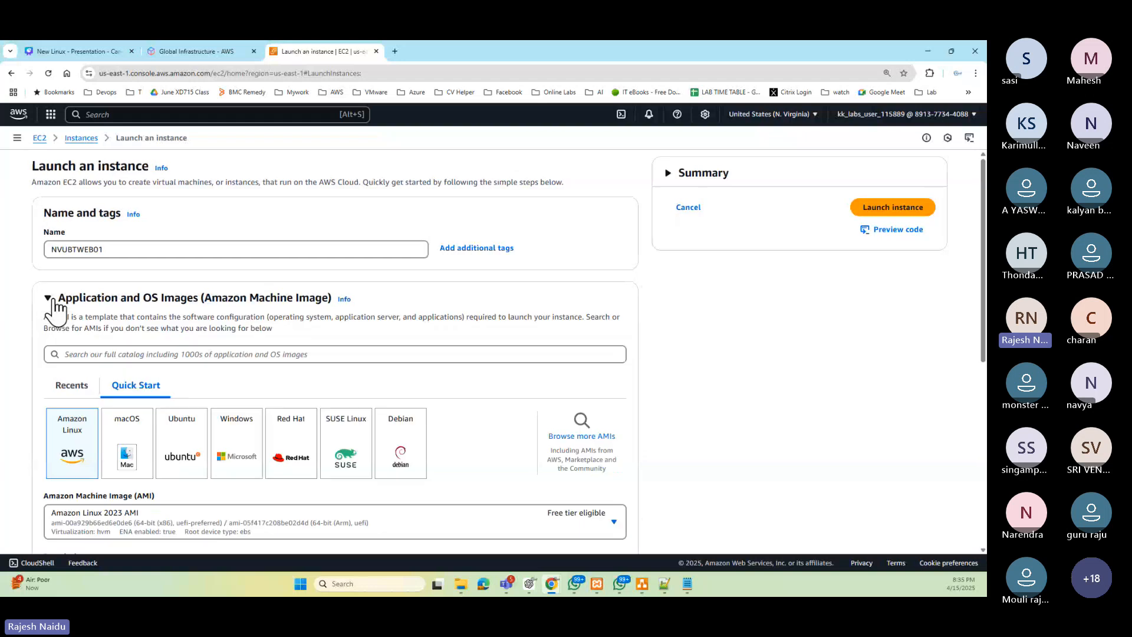
{"action": "scroll", "coordinate": [76, 321], "scroll_direction": "down", "scroll_amount": 3}
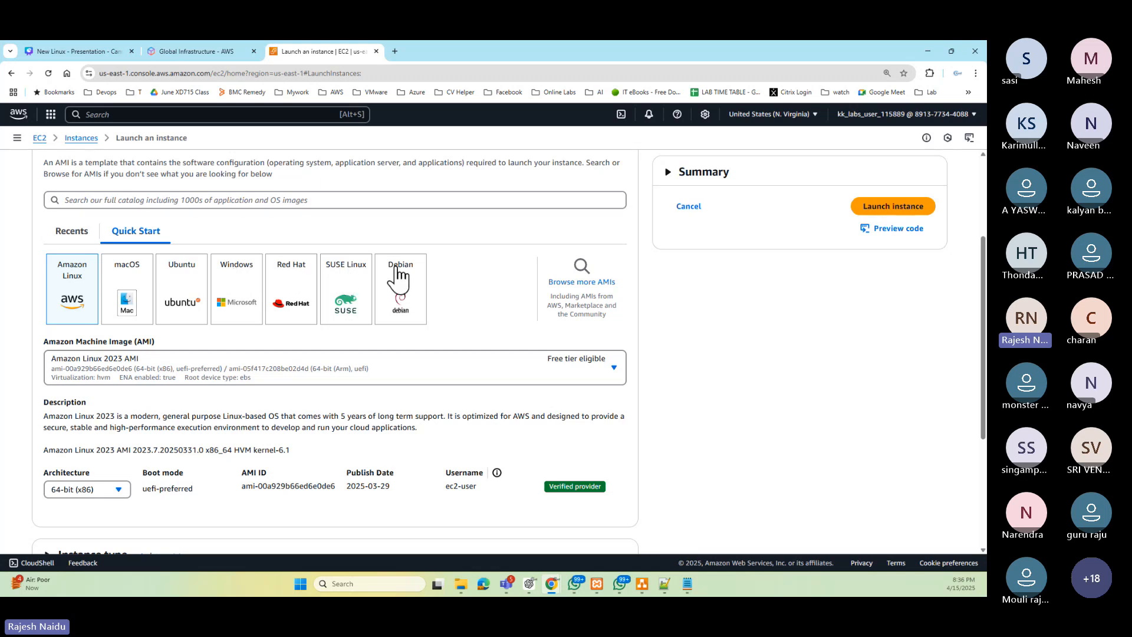
{"action": "left_click", "coordinate": [184, 276]}
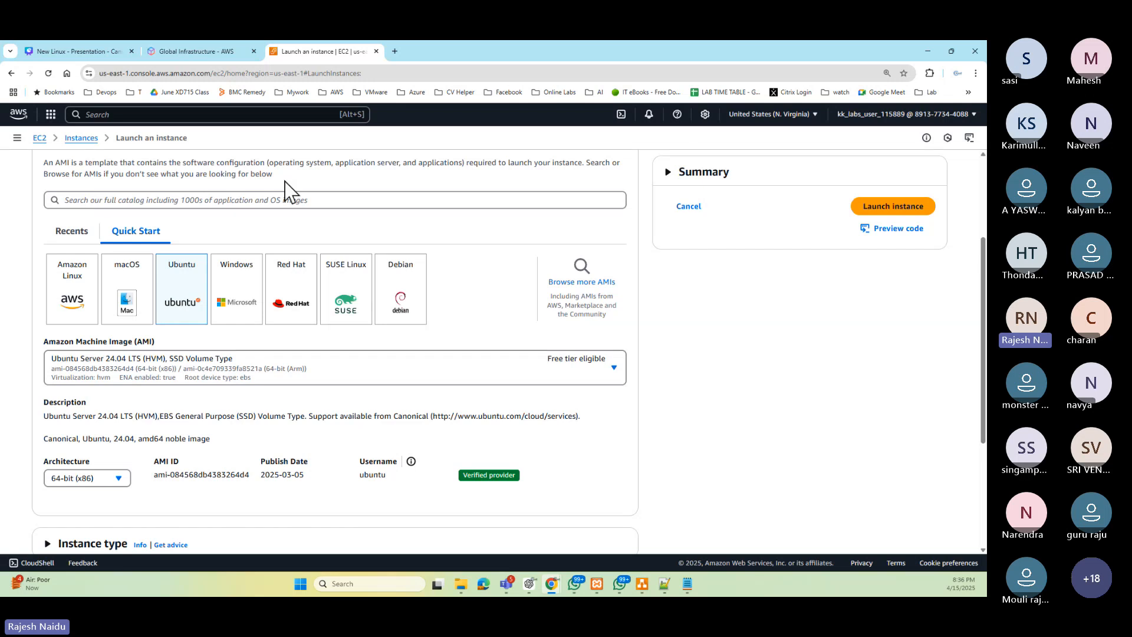
- Browse the AMI list, keep Ubuntu Server 24.04 LTS (HVM), SSD Volume Type, and collapse the section
{"action": "left_click", "coordinate": [569, 377]}
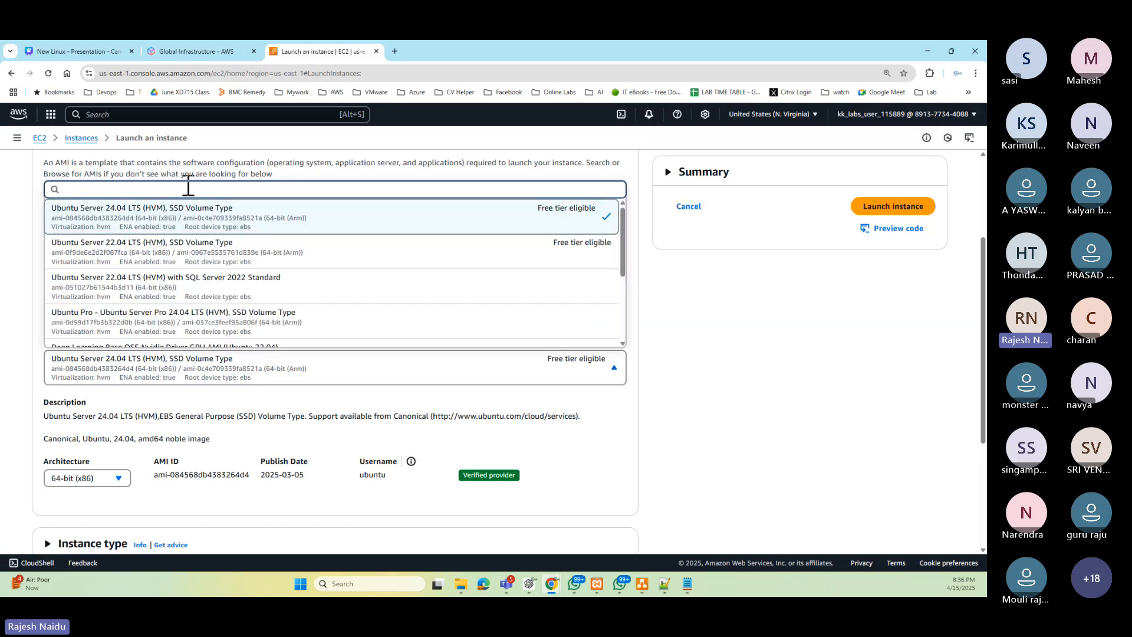
{"action": "scroll", "coordinate": [254, 276], "scroll_direction": "down", "scroll_amount": 3}
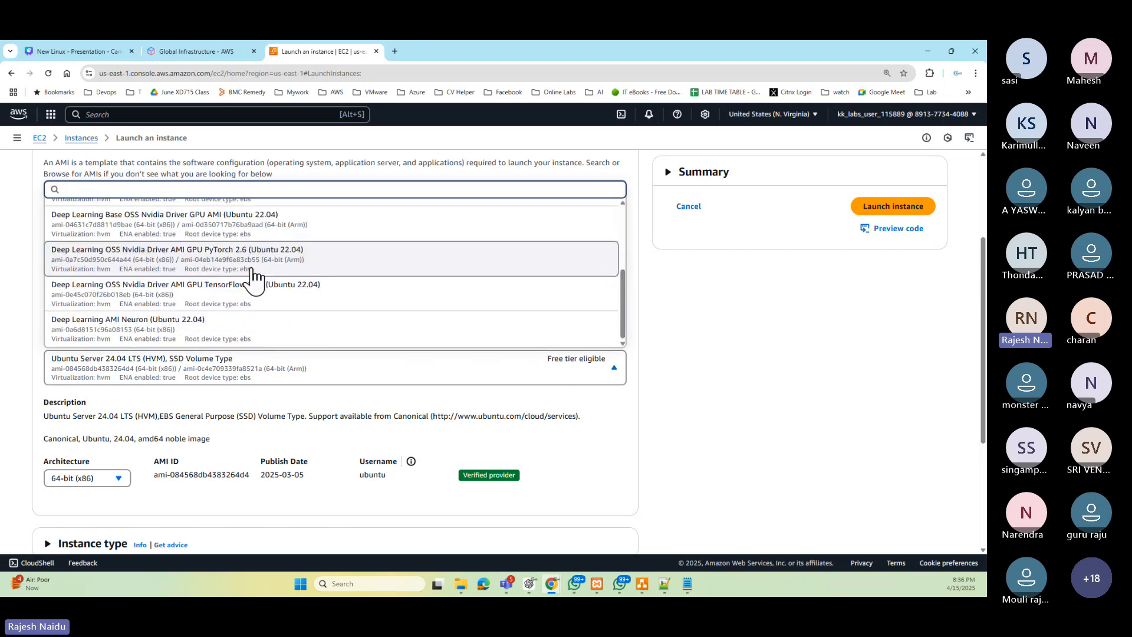
{"action": "scroll", "coordinate": [247, 324], "scroll_direction": "up", "scroll_amount": 3}
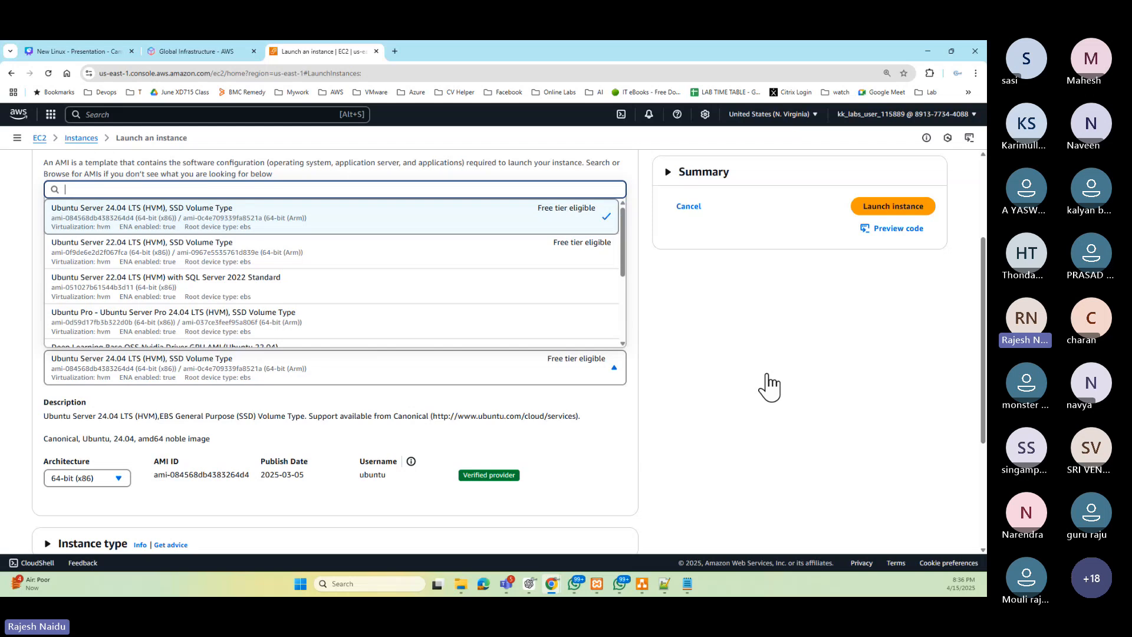
{"action": "left_click", "coordinate": [586, 207]}
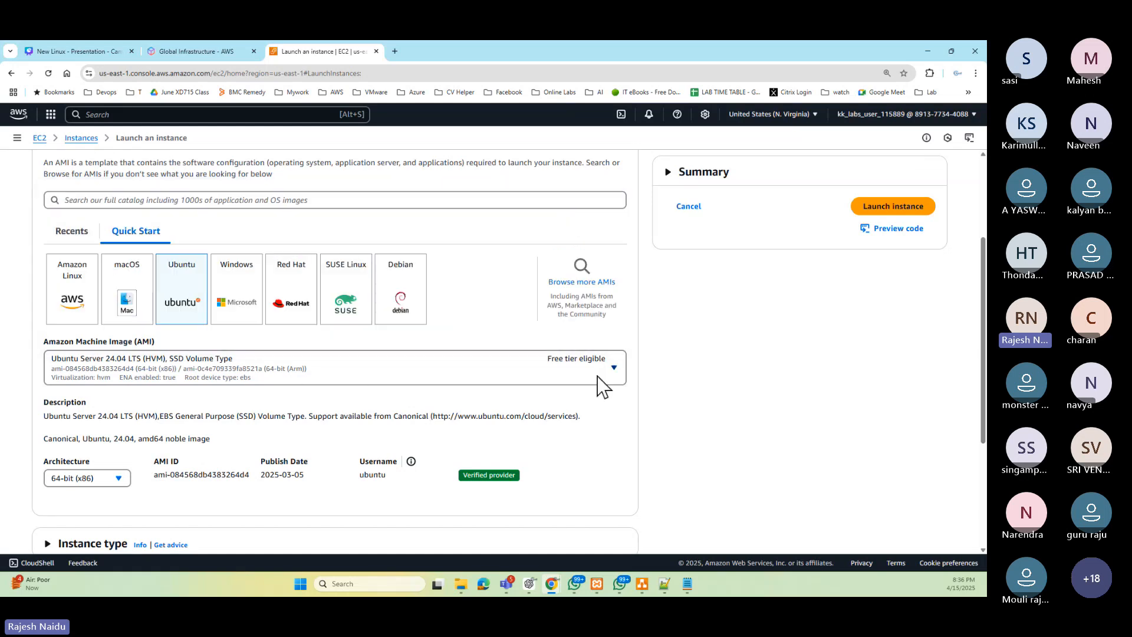
{"action": "scroll", "coordinate": [631, 371], "scroll_direction": "down", "scroll_amount": 2}
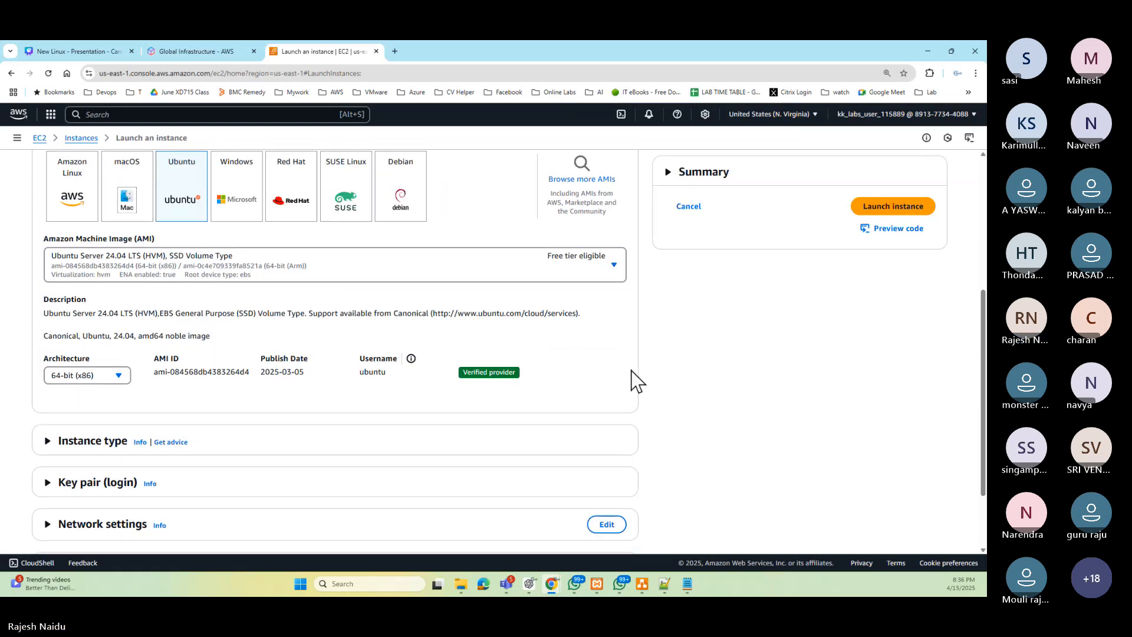
{"action": "scroll", "coordinate": [631, 371], "scroll_direction": "up", "scroll_amount": 4}
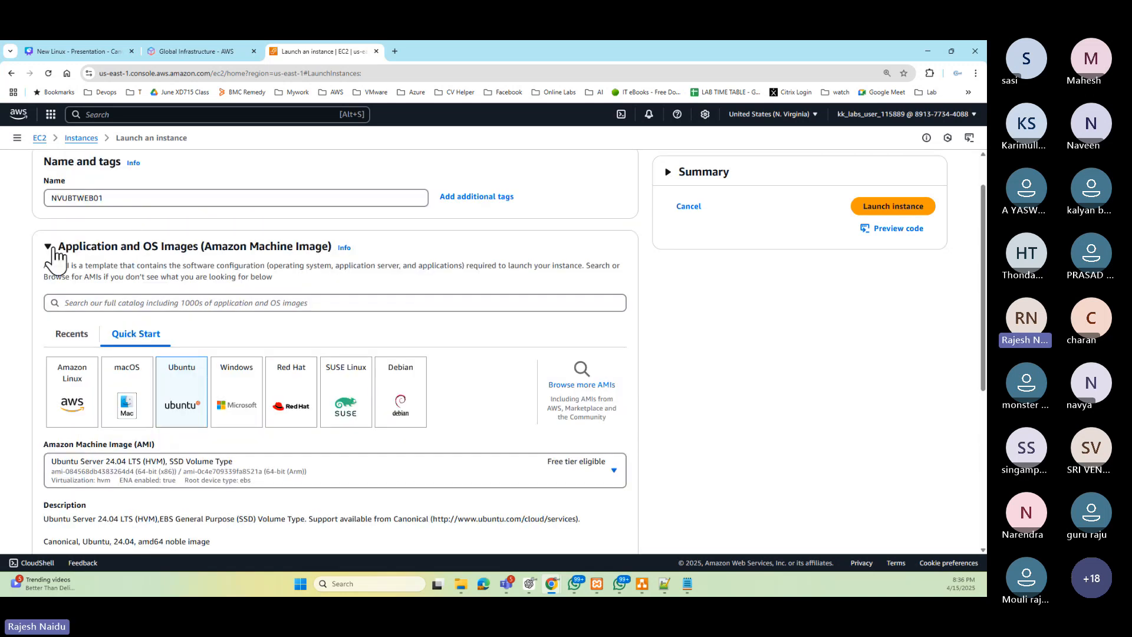
{"action": "left_click", "coordinate": [48, 248]}
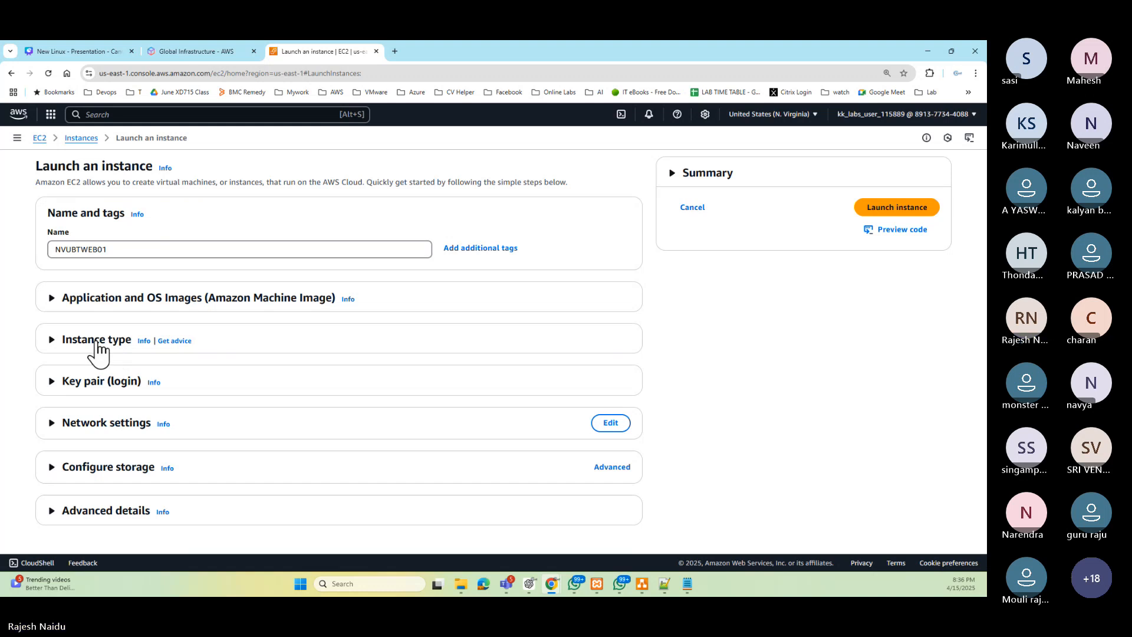
- Set the instance type to t3.medium after checking the diagram's Instance Type item
{"action": "left_click", "coordinate": [642, 584]}
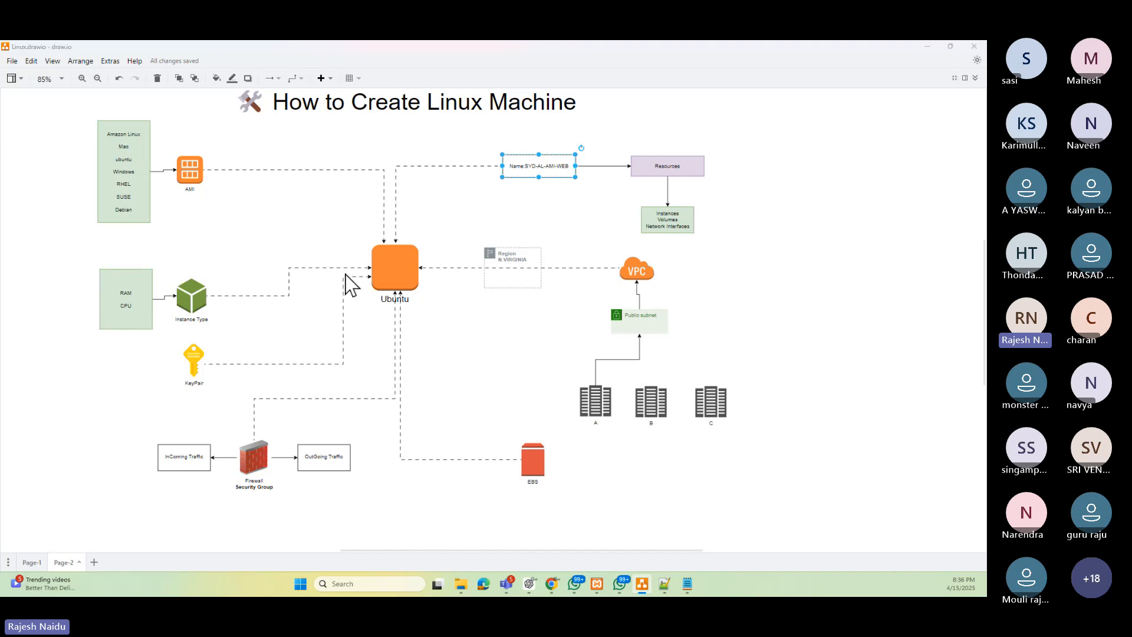
{"action": "key", "text": "alt+Tab"}
{"action": "left_click", "coordinate": [49, 341]}
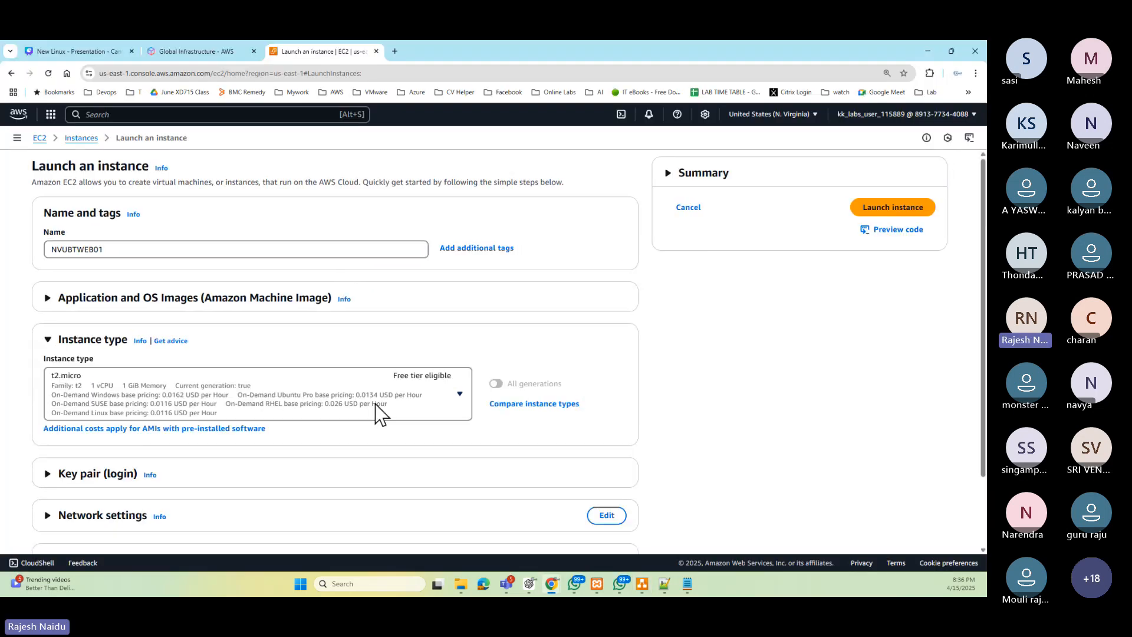
{"action": "scroll", "coordinate": [376, 405], "scroll_direction": "down", "scroll_amount": 1}
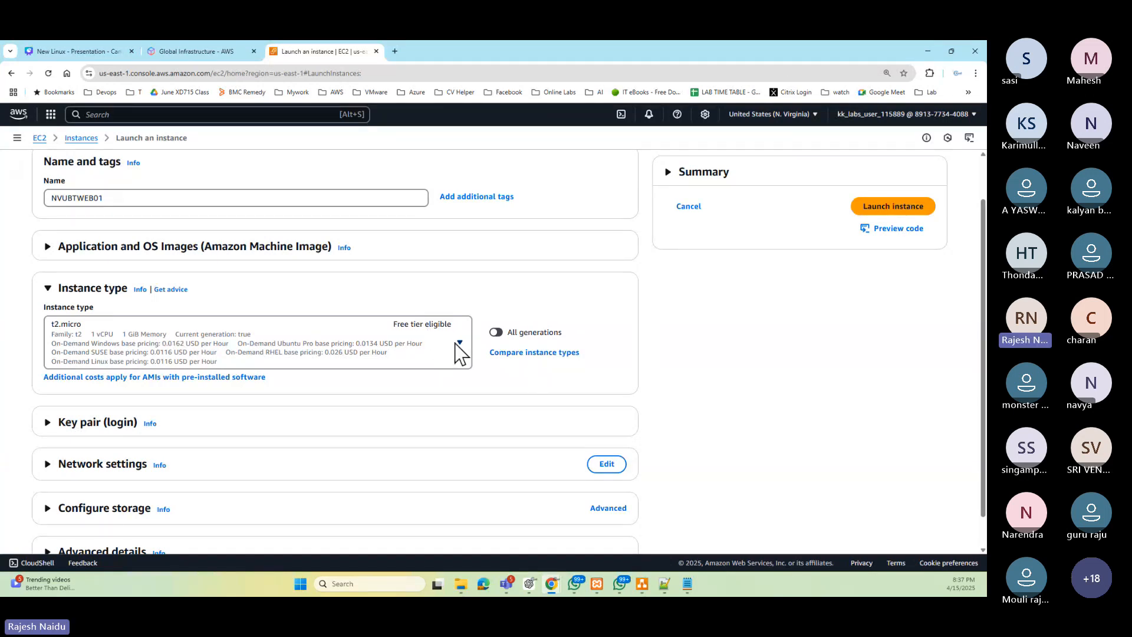
{"action": "left_click", "coordinate": [455, 344]}
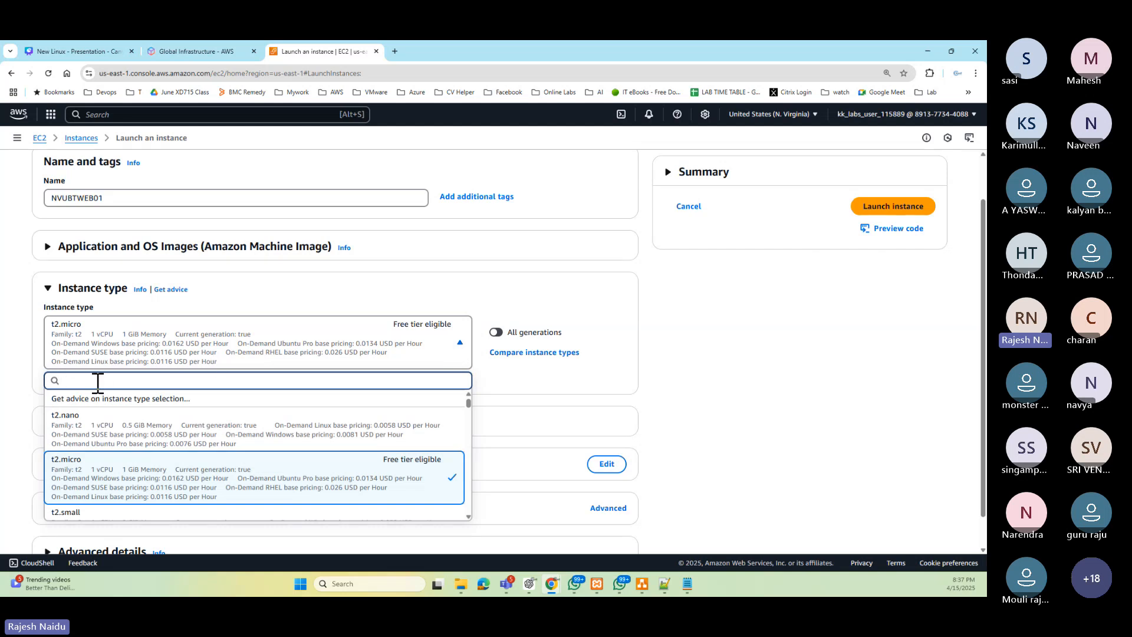
{"action": "type", "text": "t3.me"}
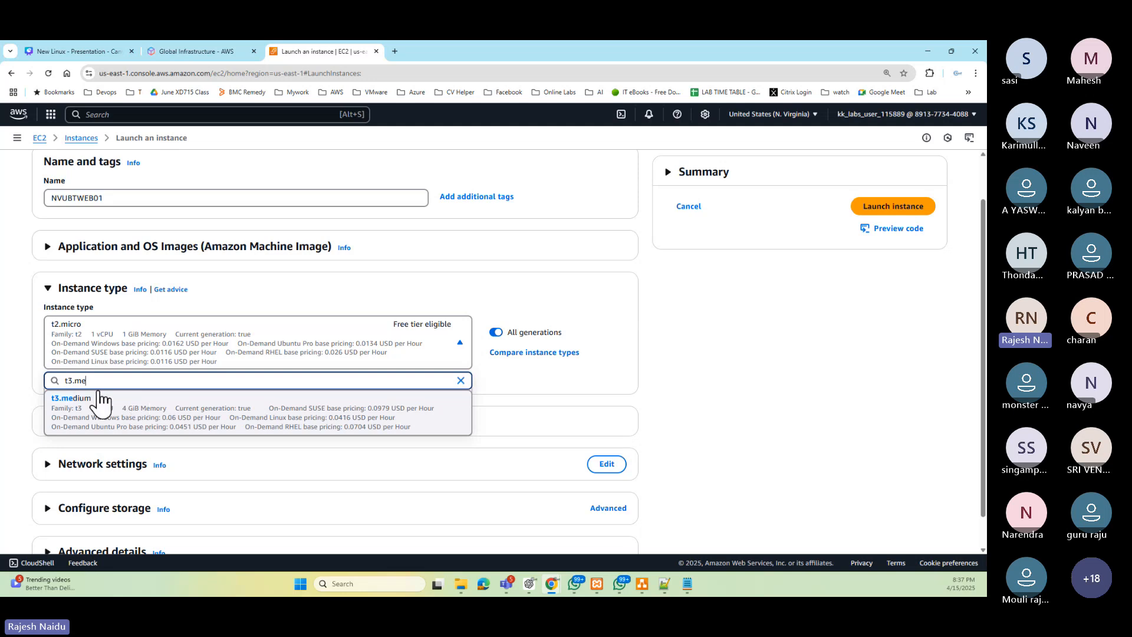
{"action": "left_click", "coordinate": [88, 398]}
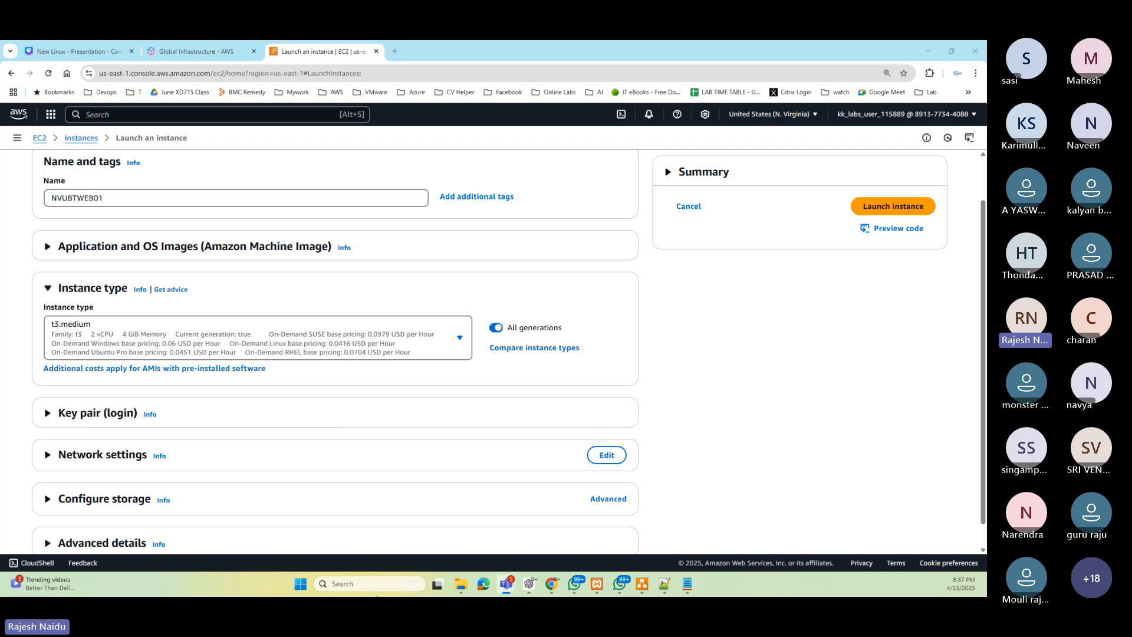
- Review the diagram again and collapse the Instance type section
{"action": "left_click", "coordinate": [642, 586]}
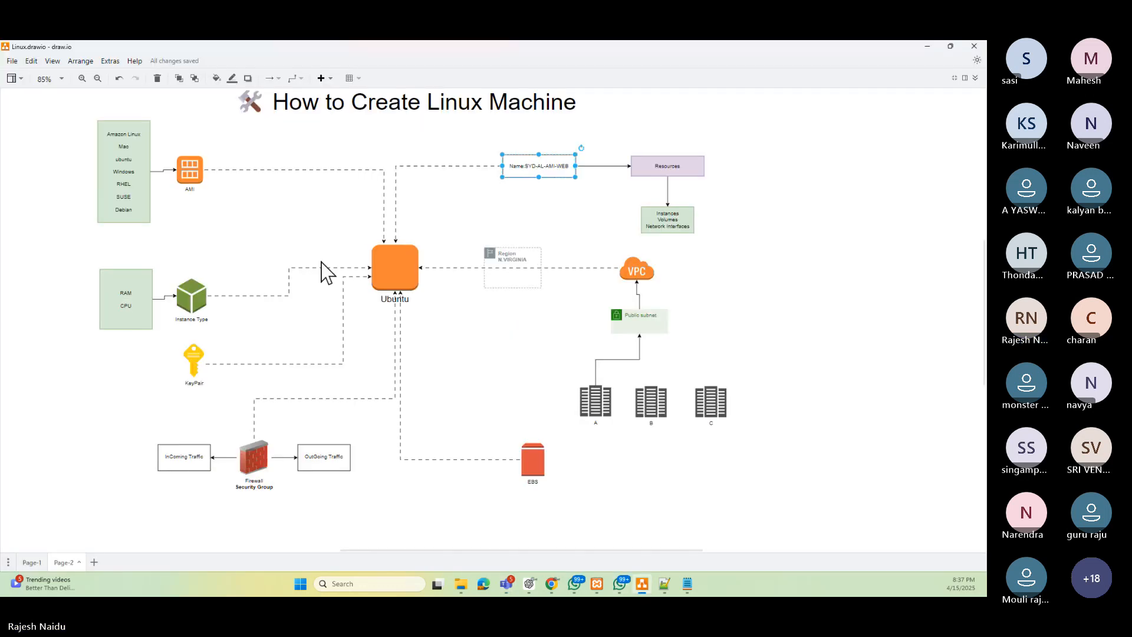
{"action": "left_click", "coordinate": [929, 47]}
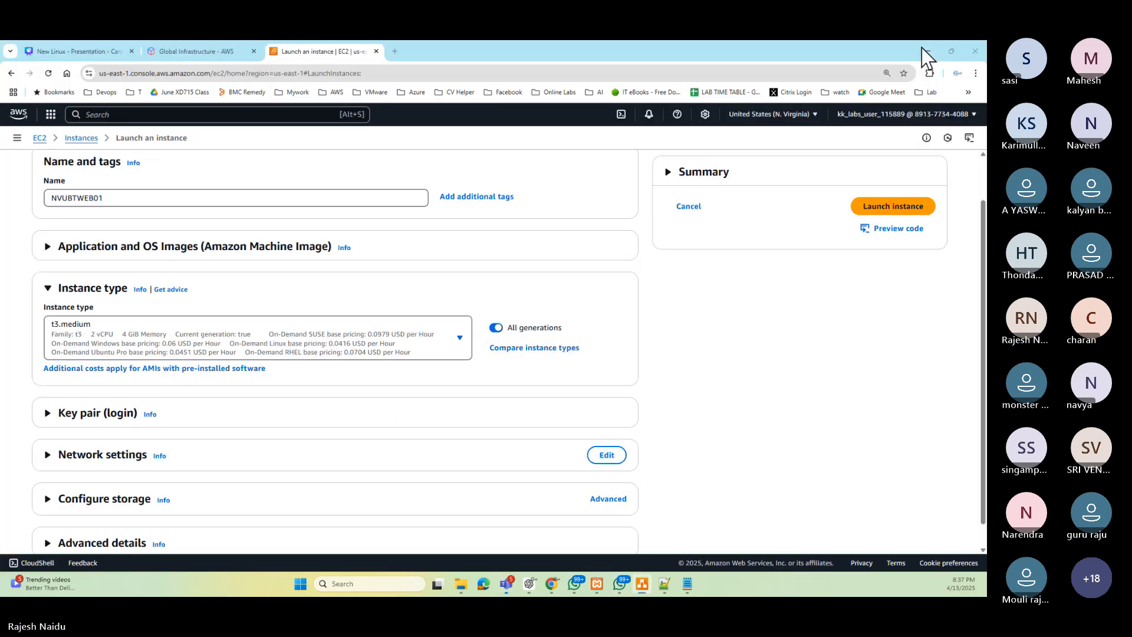
{"action": "left_click", "coordinate": [46, 289]}
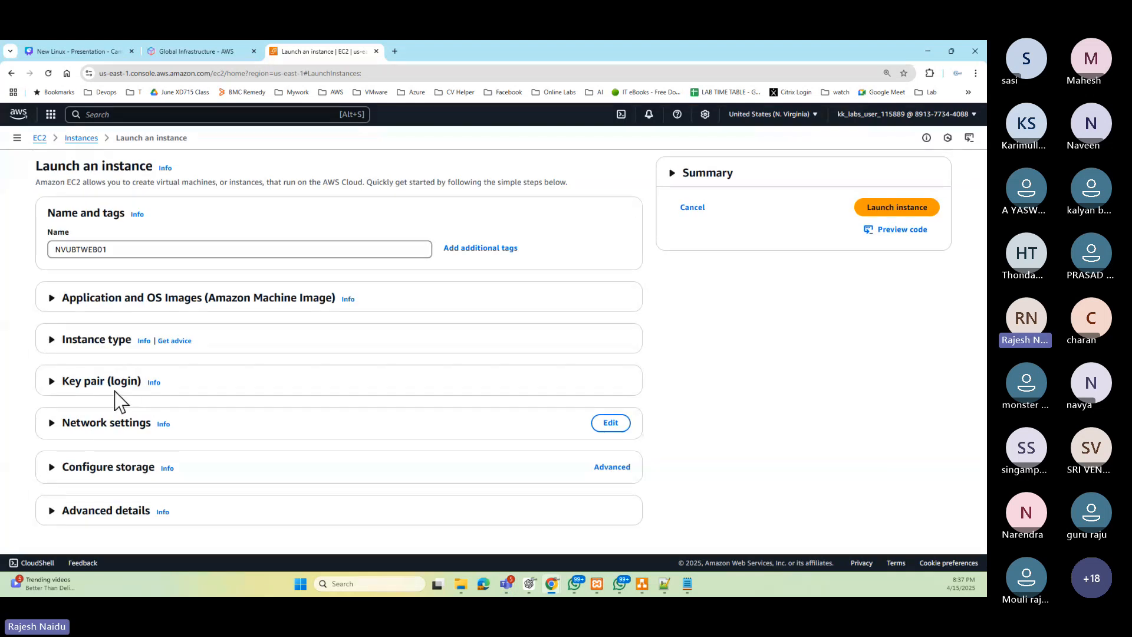
- Expand the Key pair section and copy the instance name NVUBTWEB01 from the Name field
{"action": "left_click", "coordinate": [75, 383]}
{"action": "scroll", "coordinate": [263, 394], "scroll_direction": "down", "scroll_amount": 1}
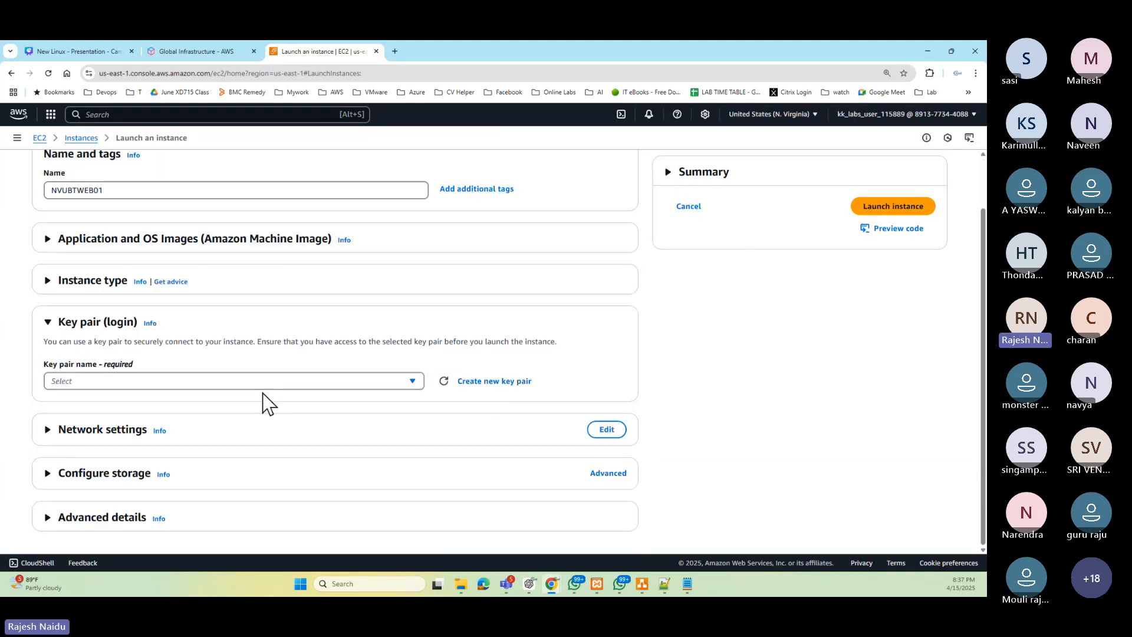
{"action": "left_click", "coordinate": [489, 382]}
{"action": "left_click", "coordinate": [395, 253]}
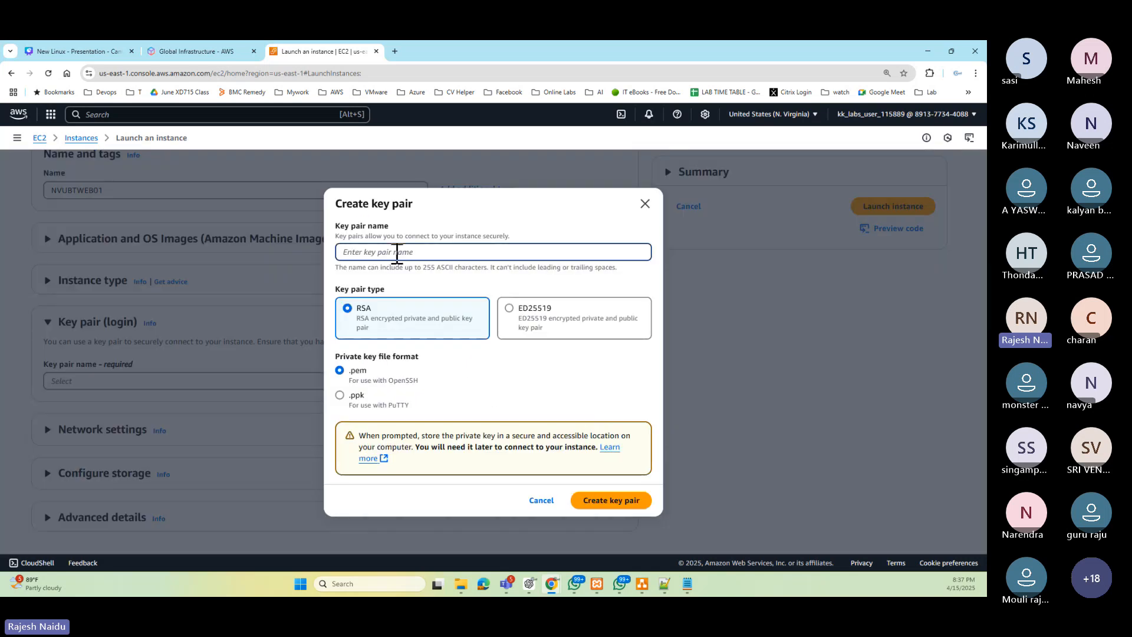
{"action": "left_click", "coordinate": [644, 204]}
{"action": "scroll", "coordinate": [151, 271], "scroll_direction": "up", "scroll_amount": 1}
{"action": "left_click_drag", "start_coordinate": [110, 250], "coordinate": [45, 253]}
{"action": "key", "text": "ctrl+c"}
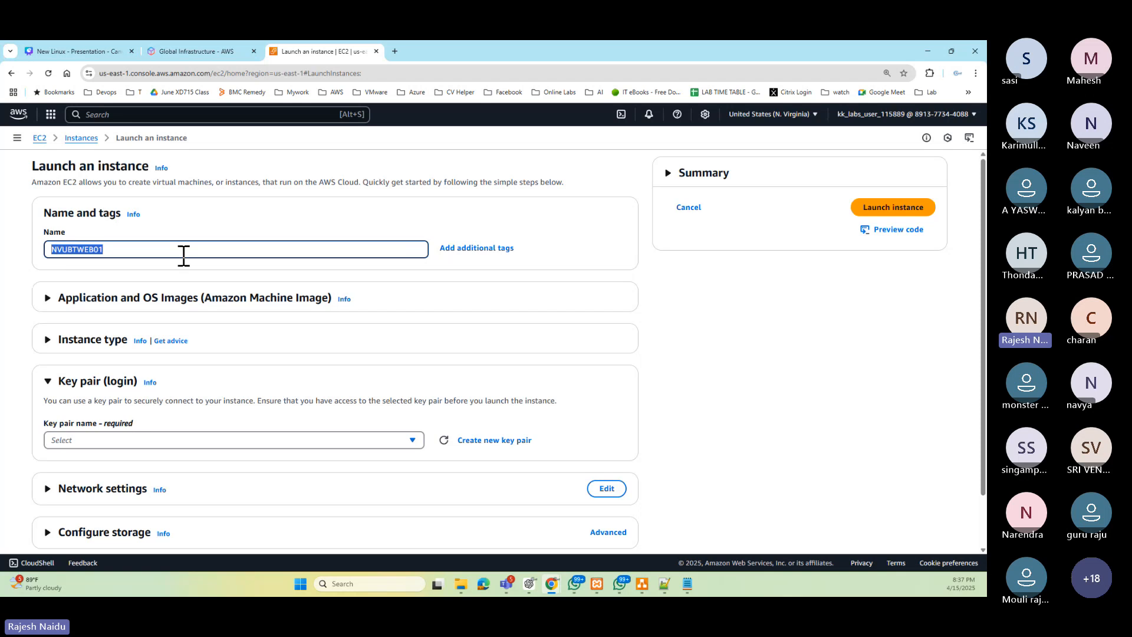
- Create a new RSA key pair named NVUBTWEB01-keypair in .ppk format and save the file to Downloads
{"action": "scroll", "coordinate": [183, 394], "scroll_direction": "down", "scroll_amount": 1}
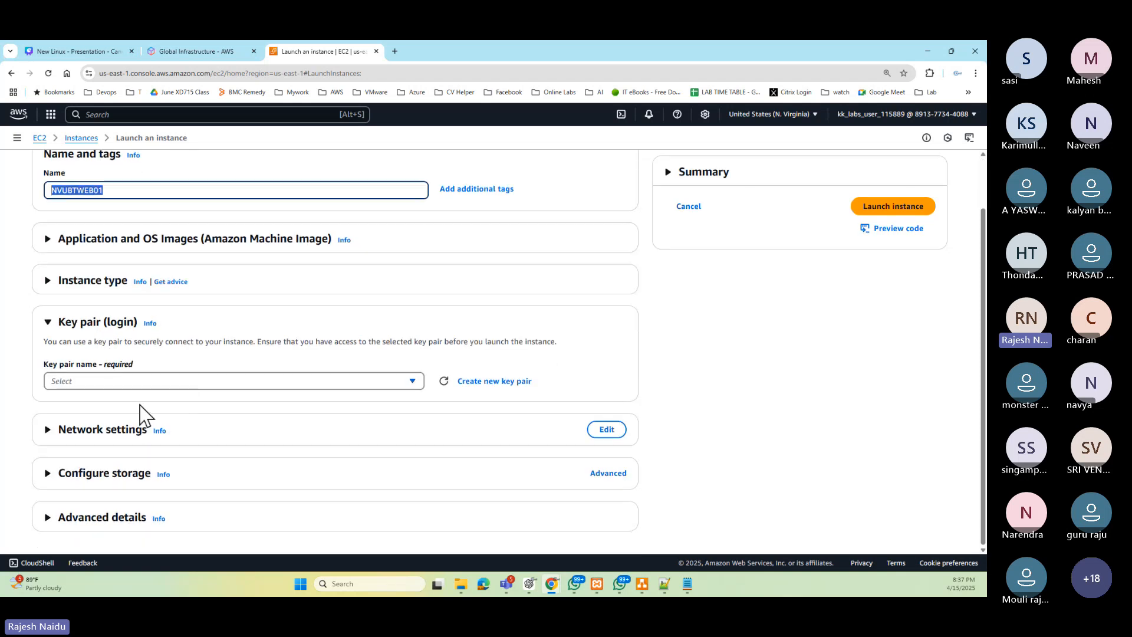
{"action": "left_click", "coordinate": [485, 384]}
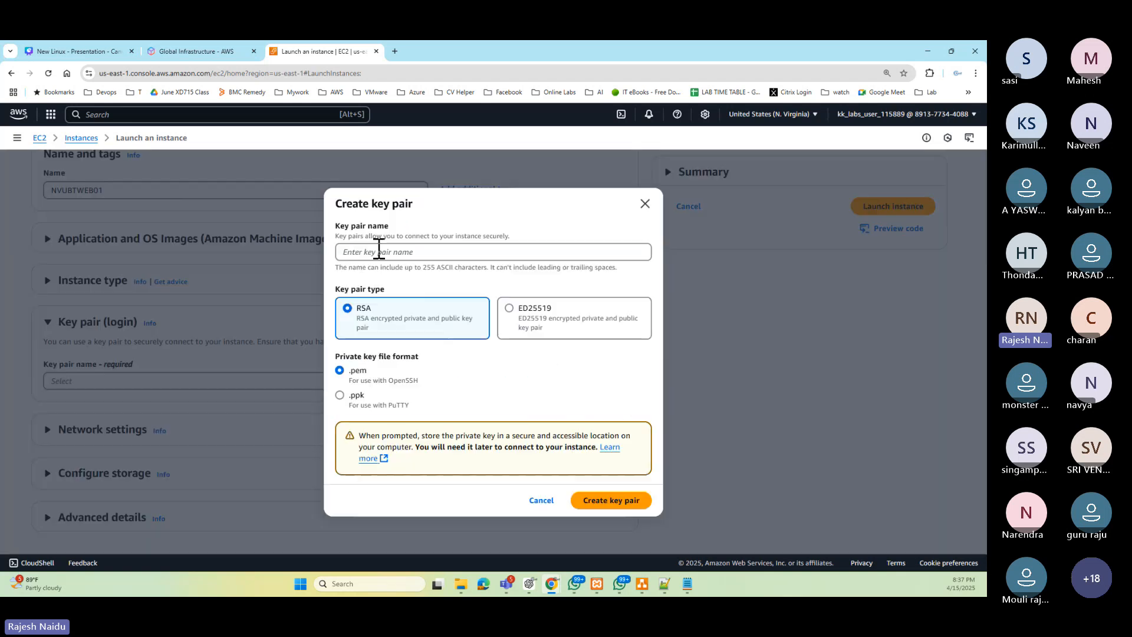
{"action": "left_click", "coordinate": [374, 251]}
{"action": "key", "text": "ctrl+v"}
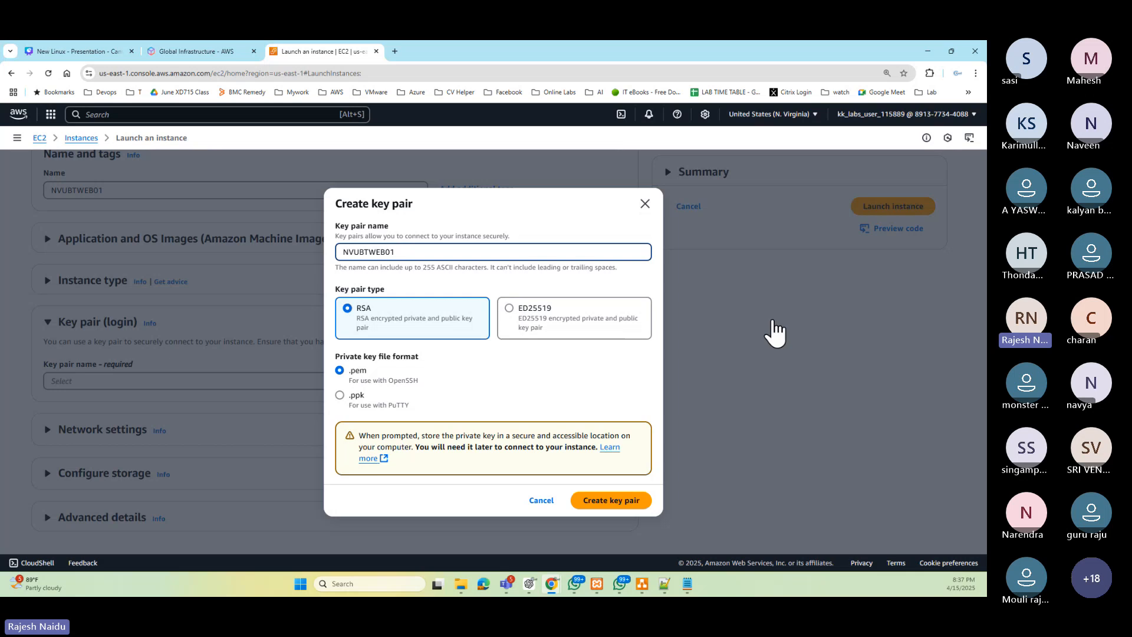
{"action": "type", "text": "-keypair"}
{"action": "left_click", "coordinate": [358, 398]}
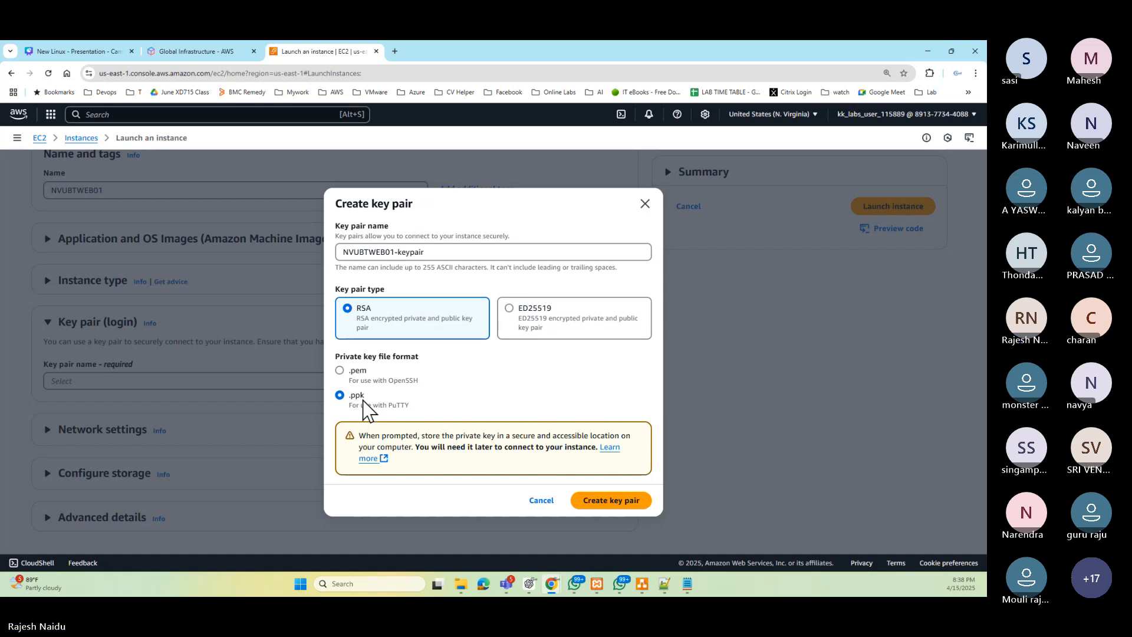
{"action": "left_click", "coordinate": [626, 510]}
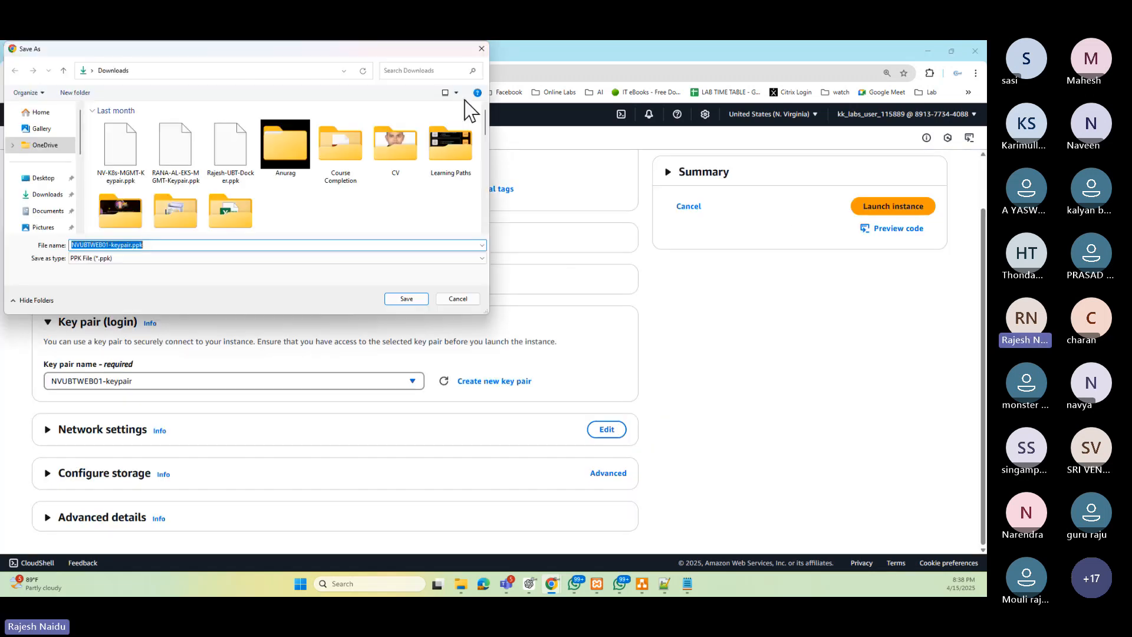
{"action": "left_click", "coordinate": [408, 299]}
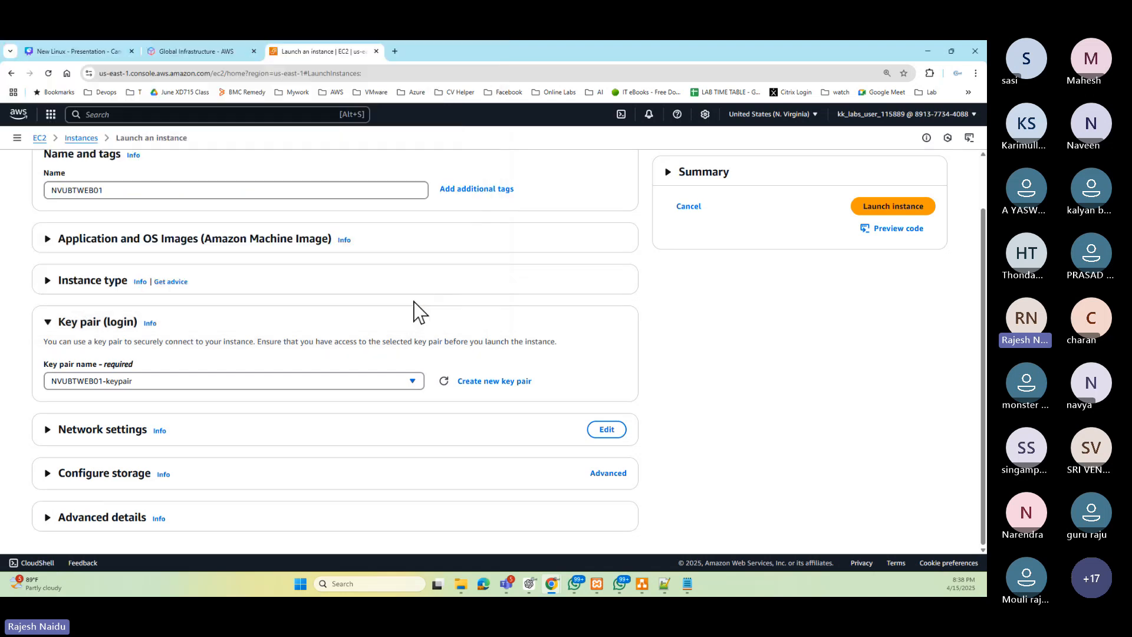
- Compare the diagram with the expanded Network settings and highlight the VPC ID and the Firewall (security groups) label
{"action": "left_click", "coordinate": [642, 584]}
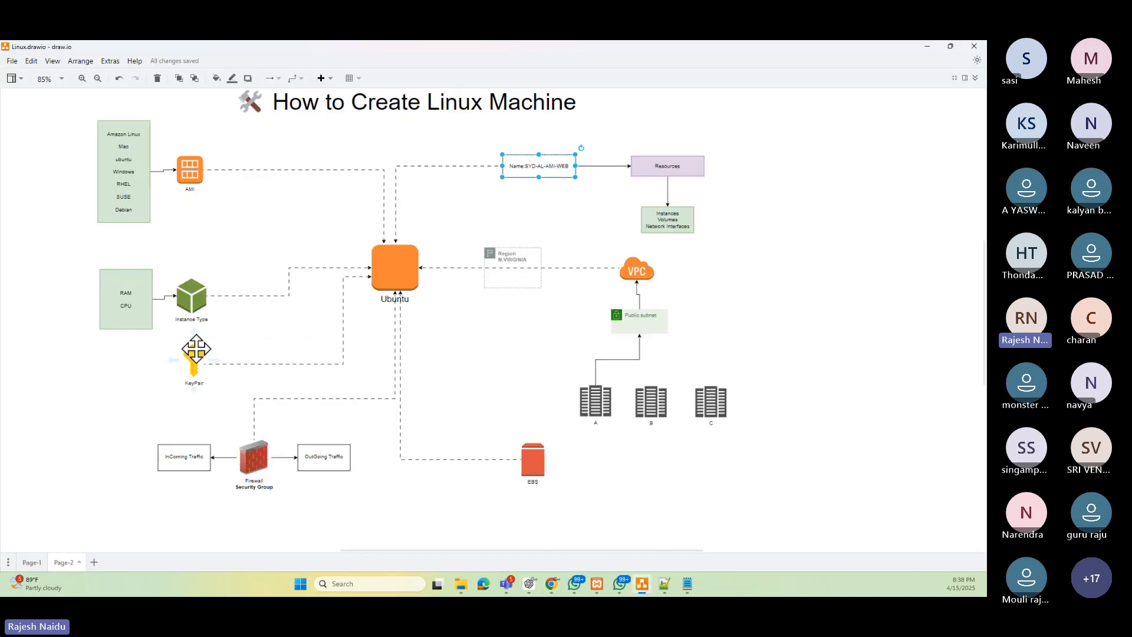
{"action": "left_click", "coordinate": [928, 46]}
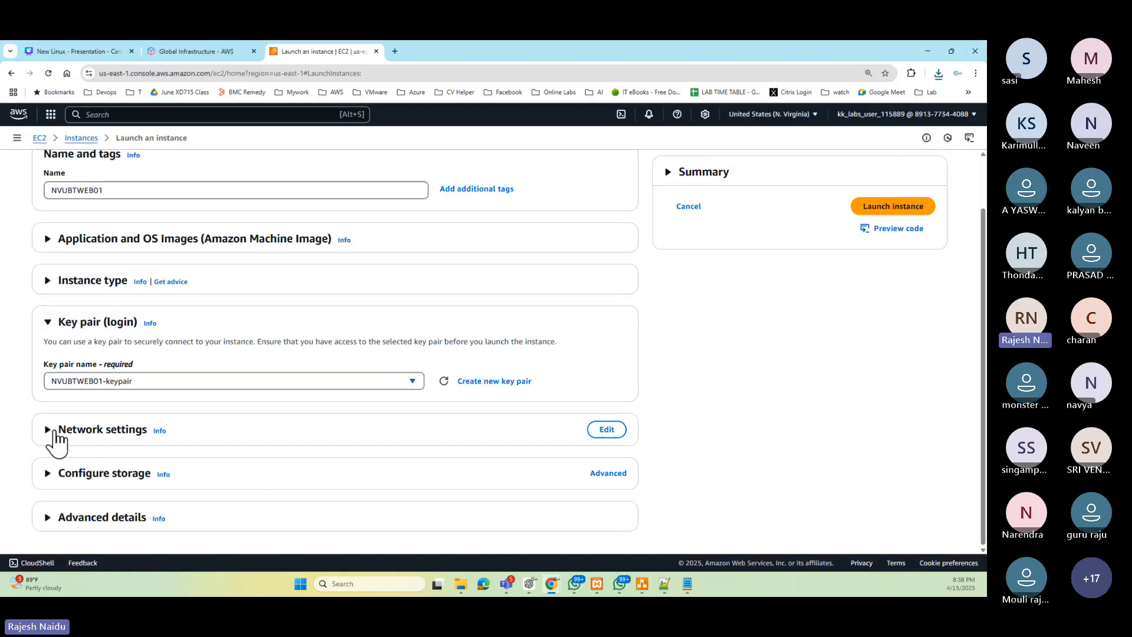
{"action": "scroll", "coordinate": [300, 434], "scroll_direction": "down", "scroll_amount": 3}
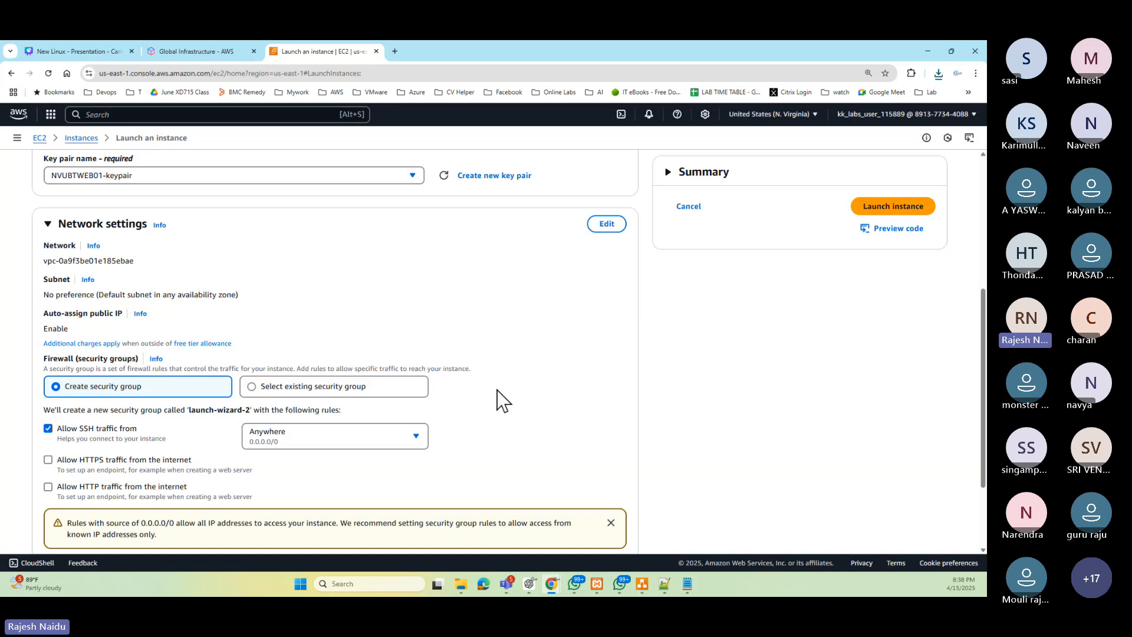
{"action": "left_click_drag", "start_coordinate": [42, 262], "coordinate": [146, 261]}
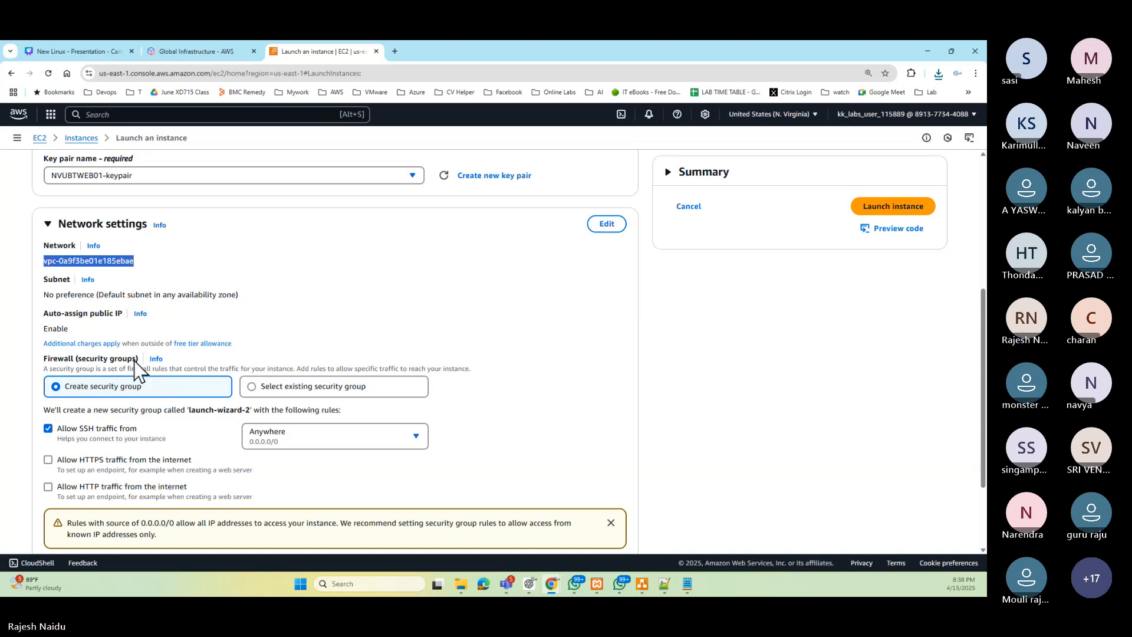
{"action": "left_click_drag", "start_coordinate": [44, 363], "coordinate": [141, 361]}
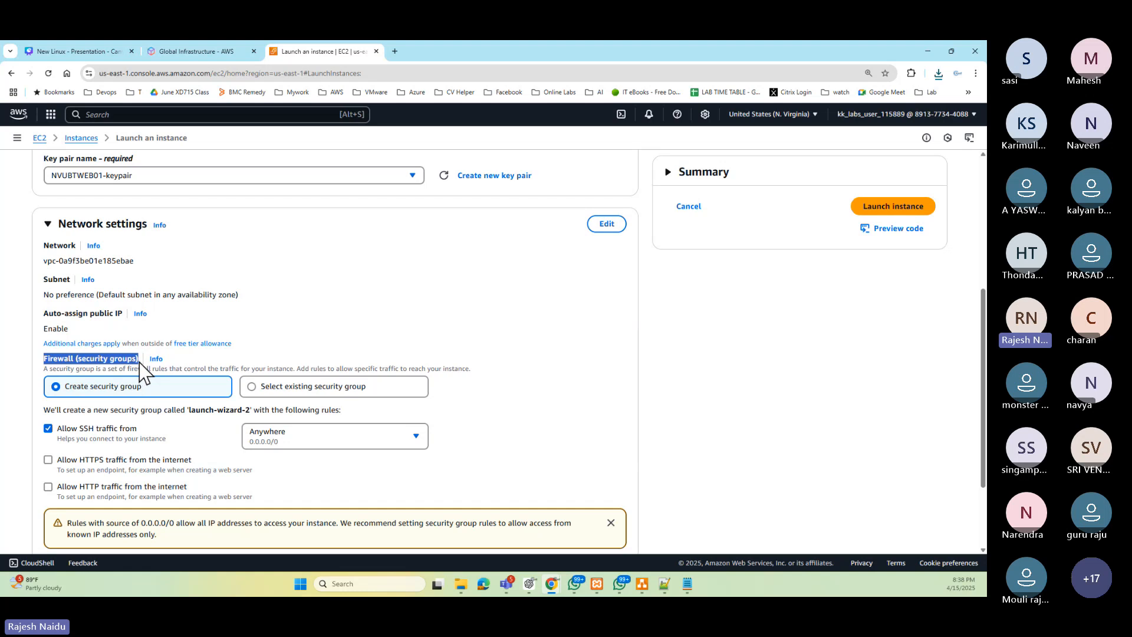
- Check the diagram's firewall item, then choose the existing default security group for the instance
{"action": "left_click", "coordinate": [641, 584]}
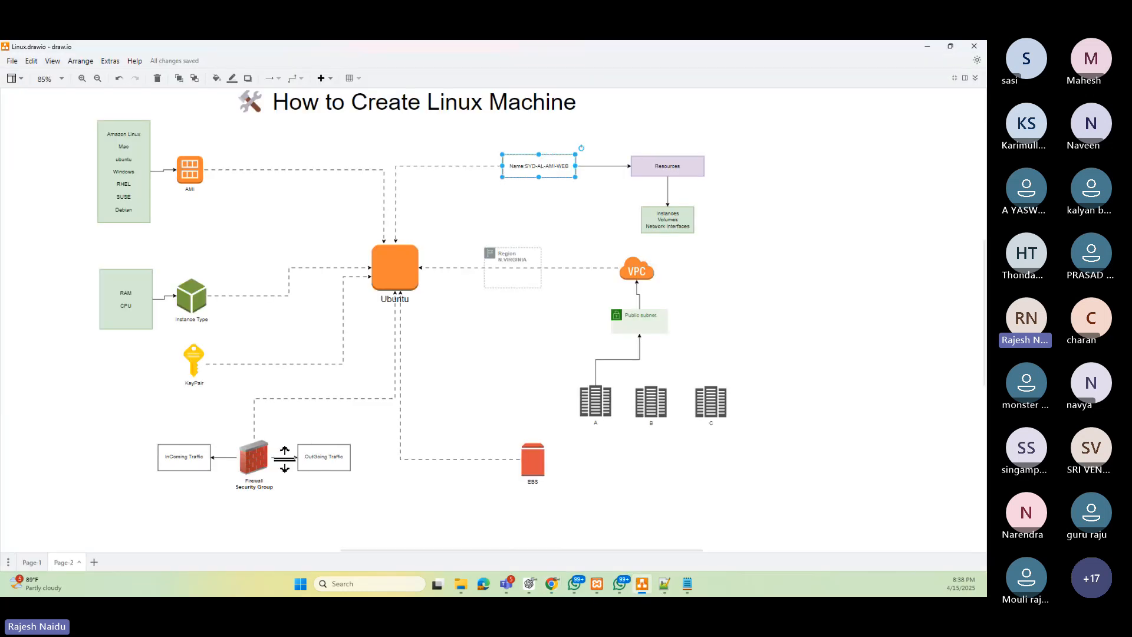
{"action": "left_click", "coordinate": [928, 47]}
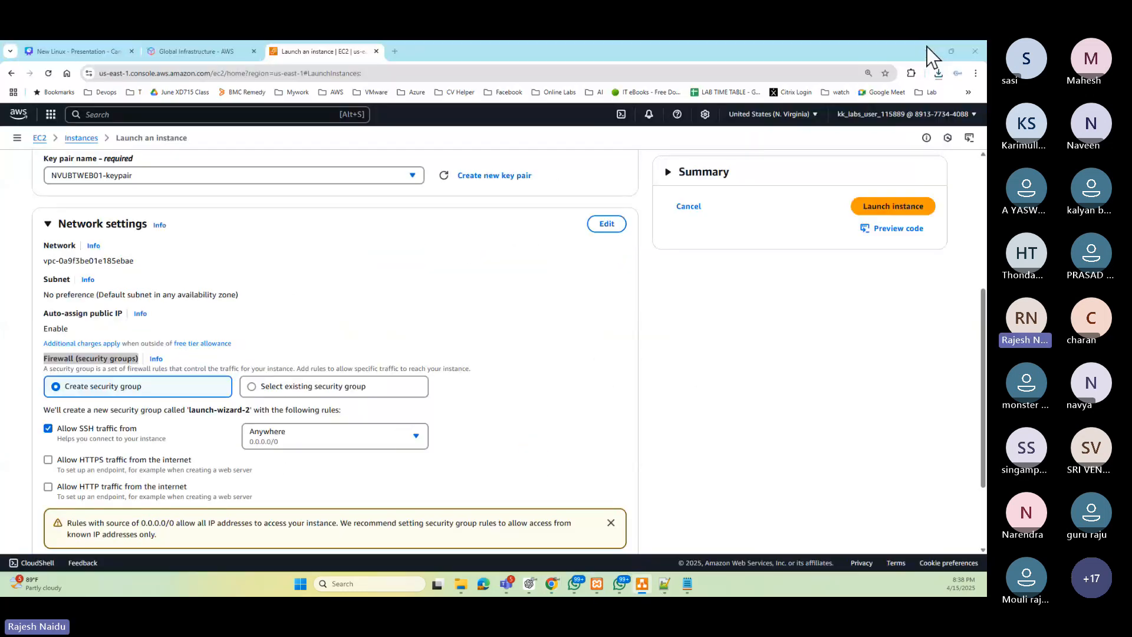
{"action": "left_click", "coordinate": [322, 390]}
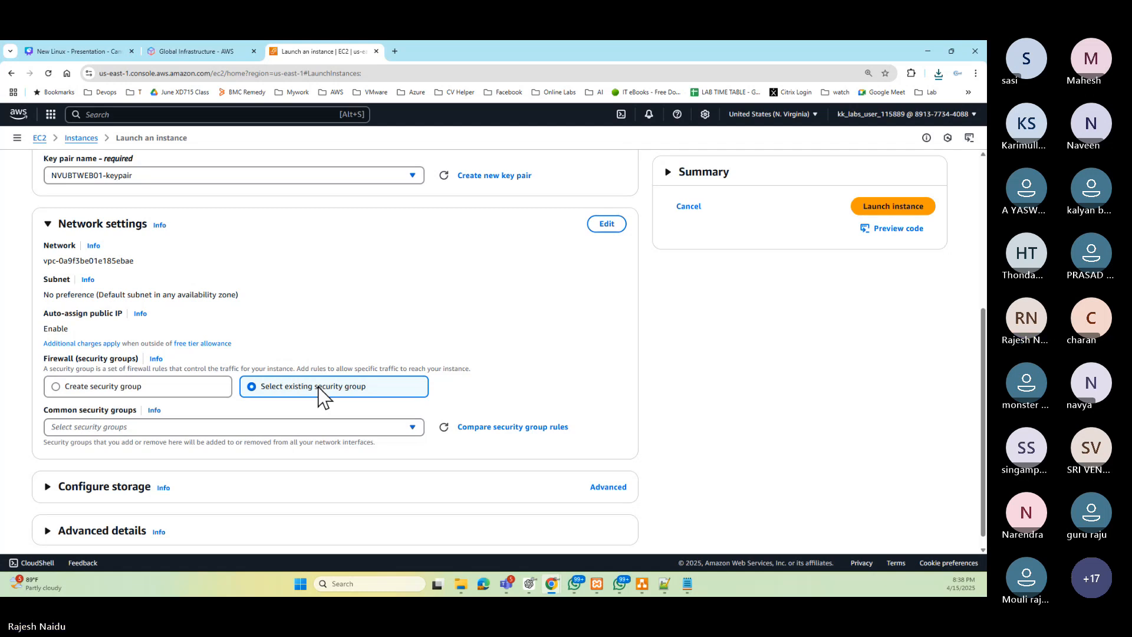
{"action": "left_click", "coordinate": [411, 428]}
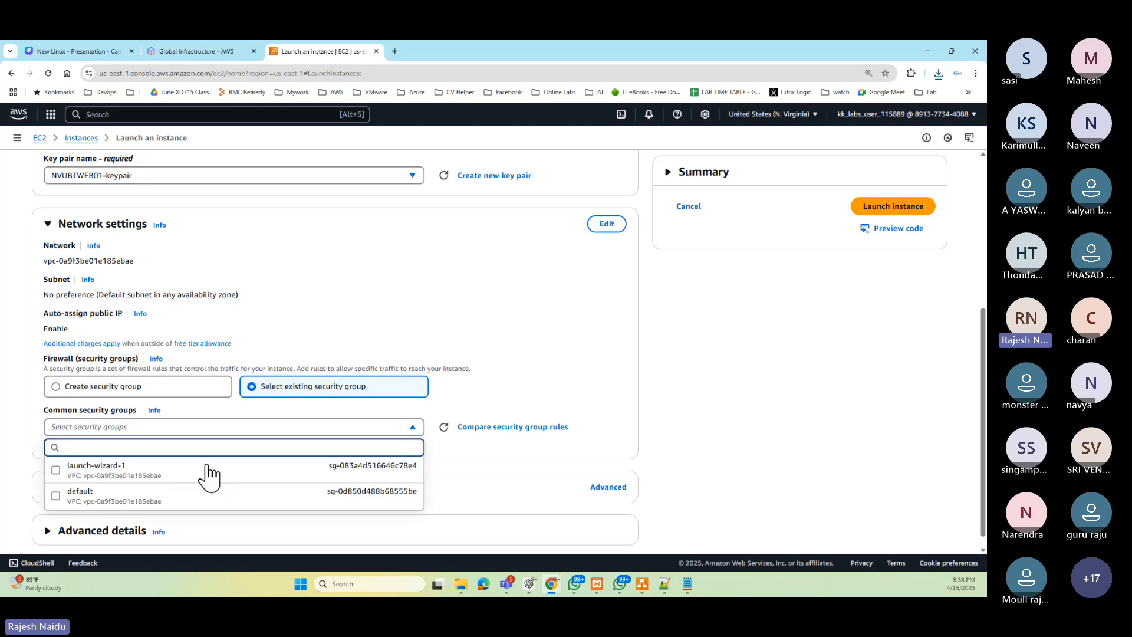
{"action": "left_click", "coordinate": [94, 501]}
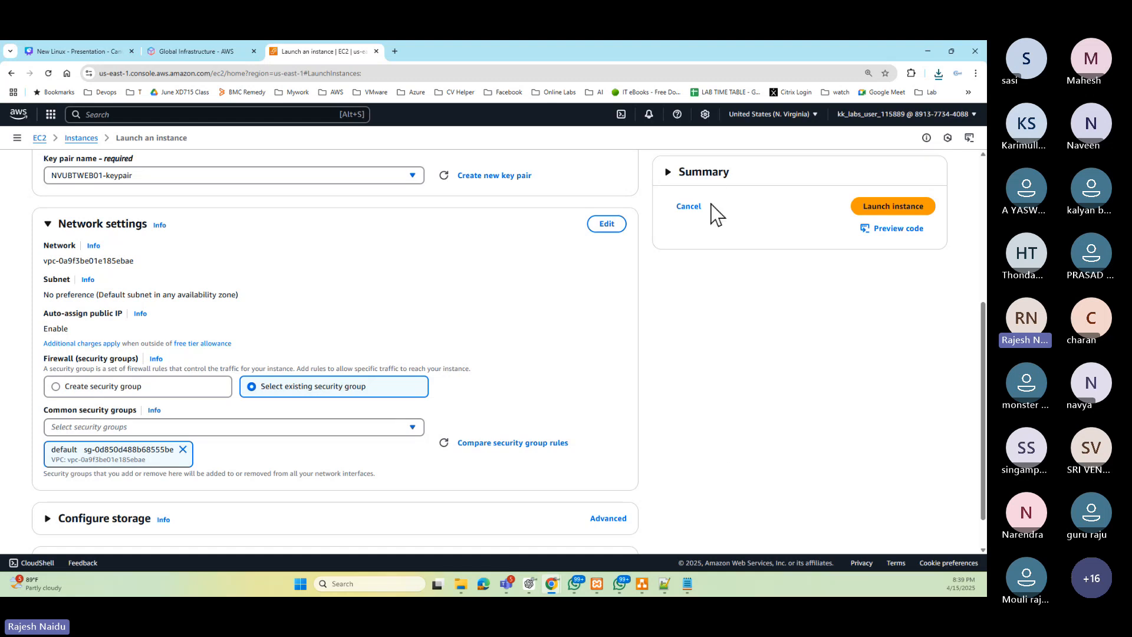
- Edit the network settings, pick subnet subnet-0200447f04d14d55c in us-east-1a, and collapse the section
{"action": "left_click", "coordinate": [643, 584]}
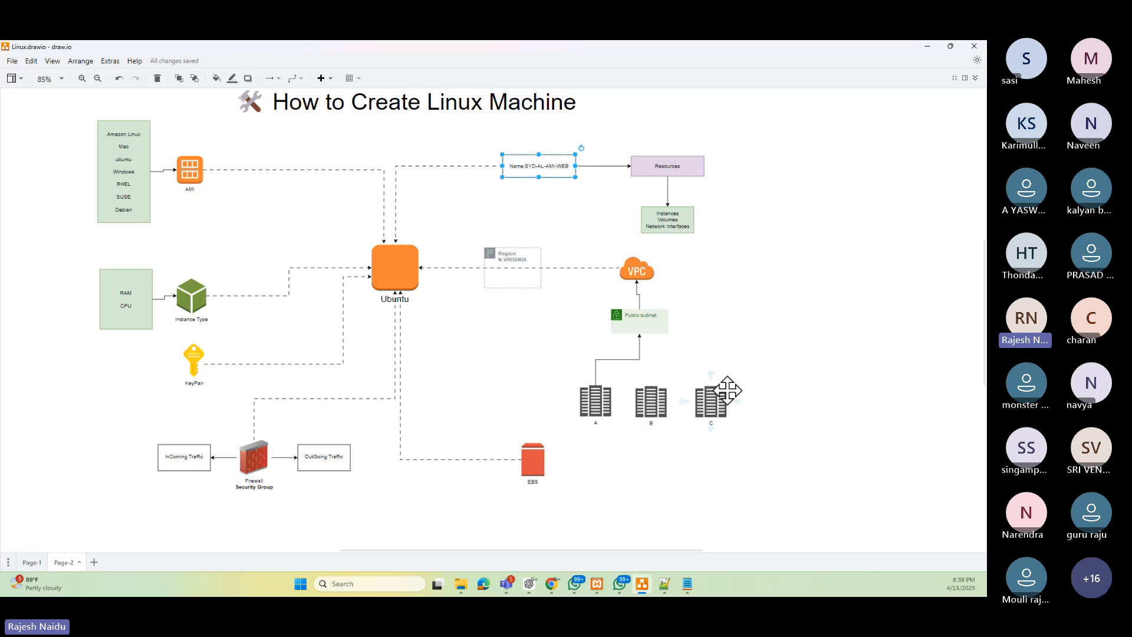
{"action": "left_click", "coordinate": [927, 46]}
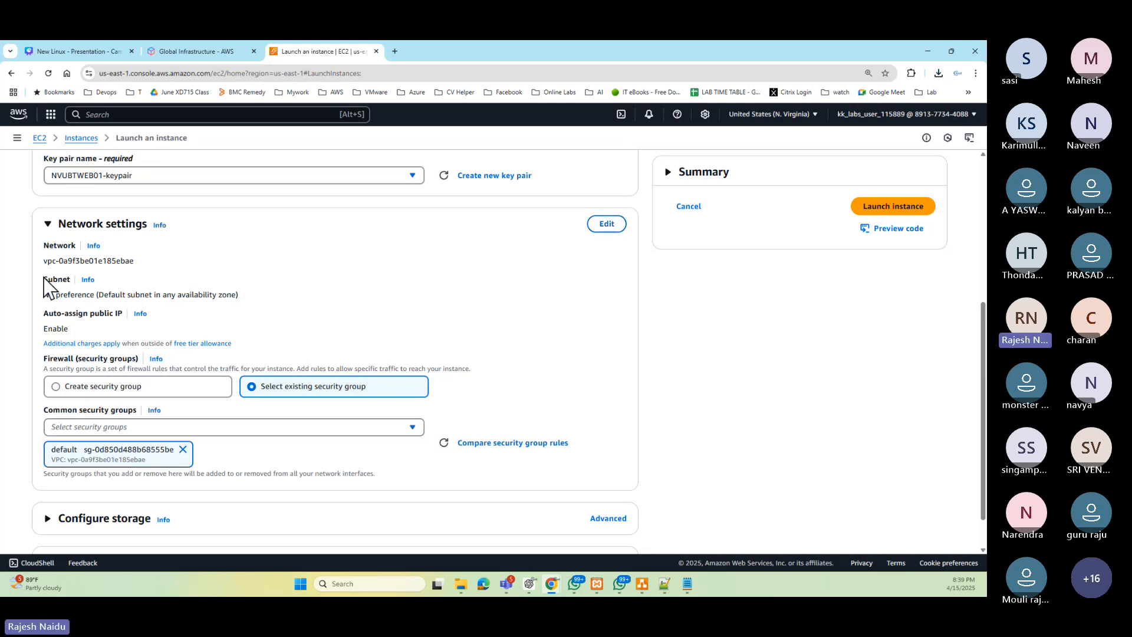
{"action": "left_click", "coordinate": [607, 224]}
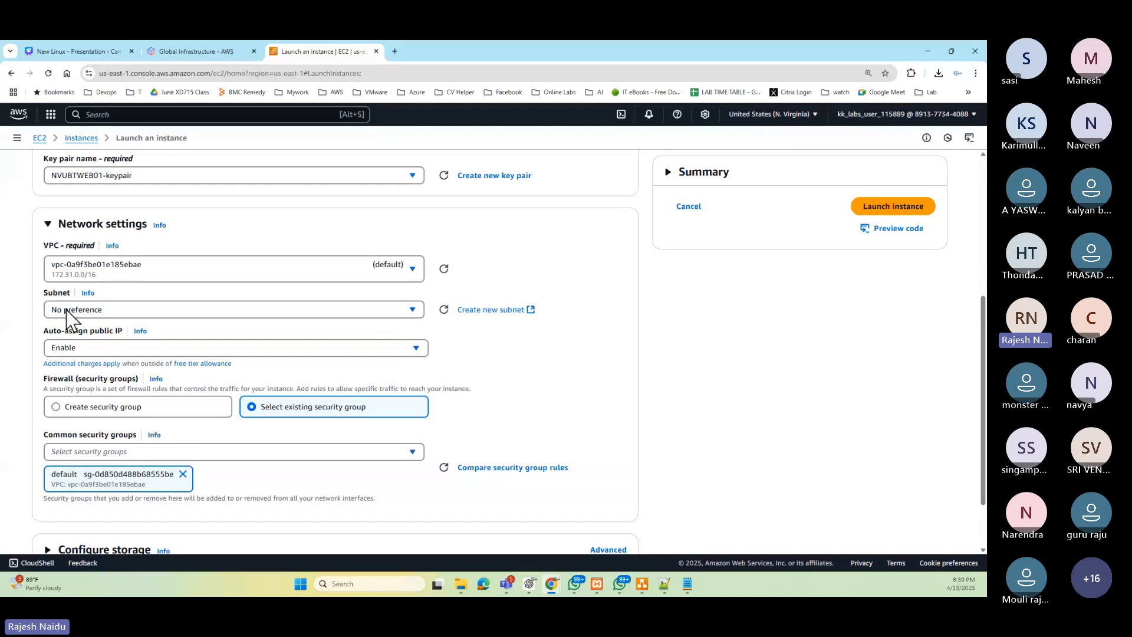
{"action": "left_click", "coordinate": [413, 313]}
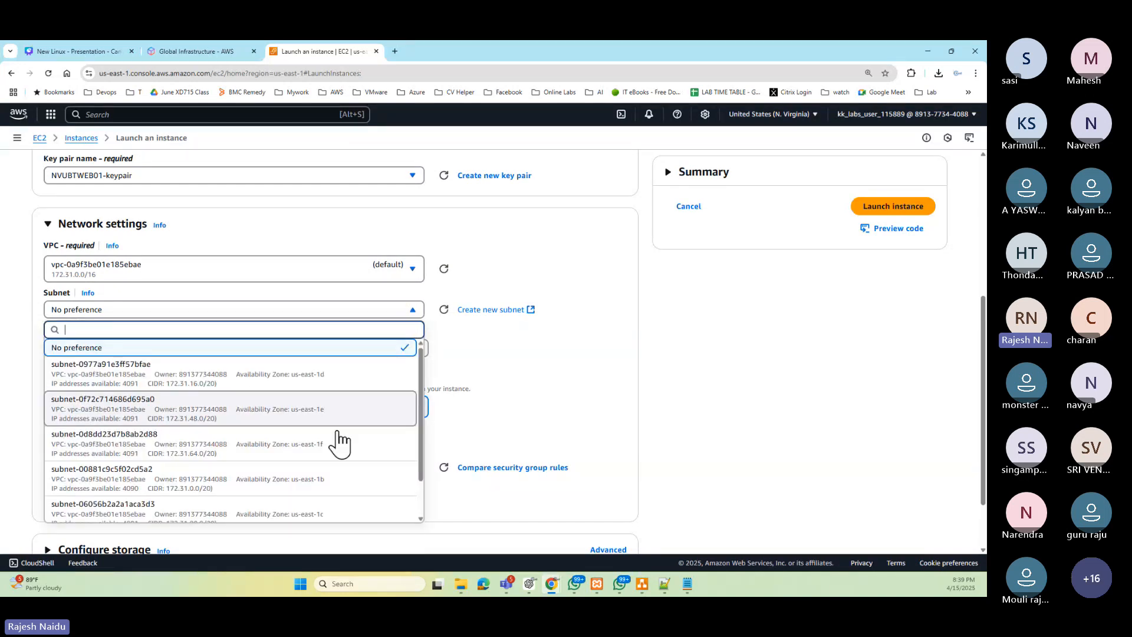
{"action": "scroll", "coordinate": [348, 377], "scroll_direction": "down", "scroll_amount": 2}
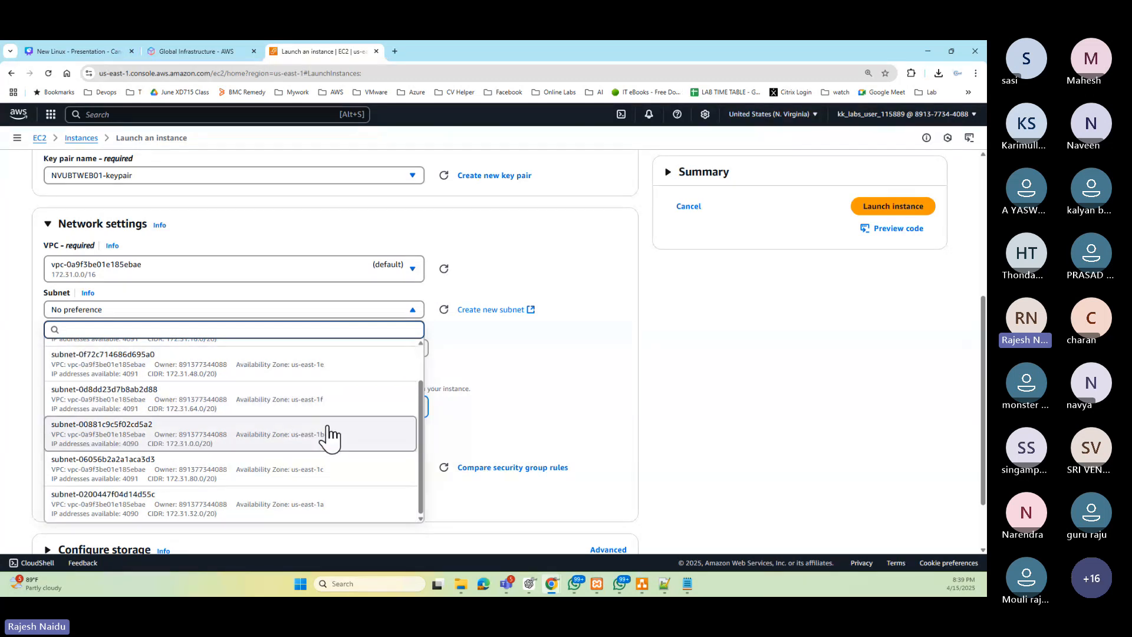
{"action": "scroll", "coordinate": [354, 472], "scroll_direction": "up", "scroll_amount": 2}
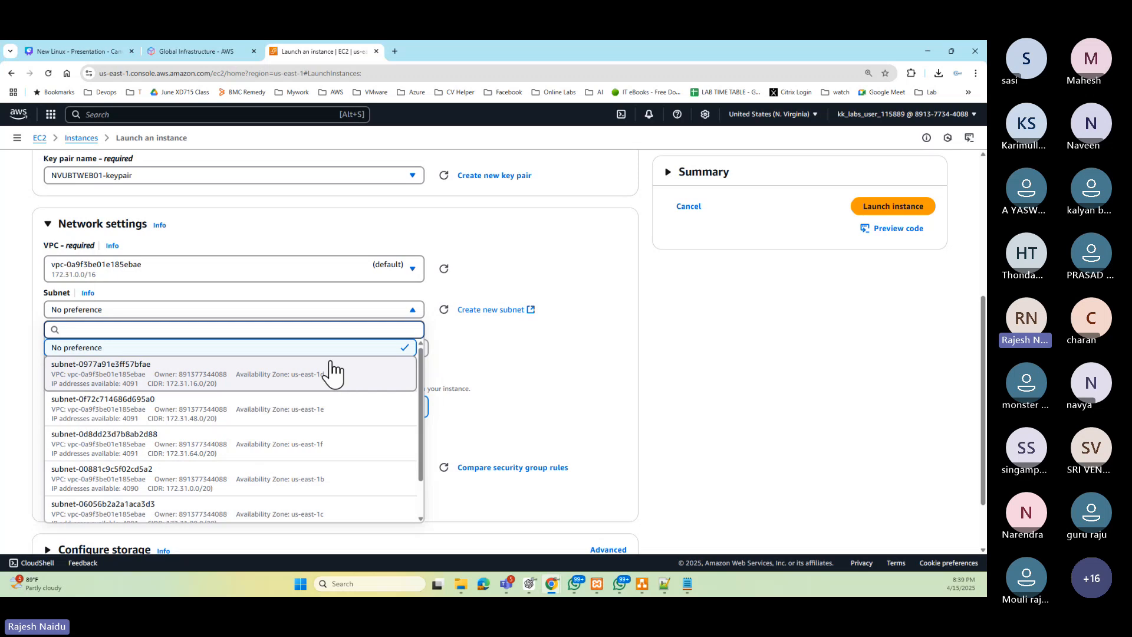
{"action": "scroll", "coordinate": [348, 450], "scroll_direction": "down", "scroll_amount": 2}
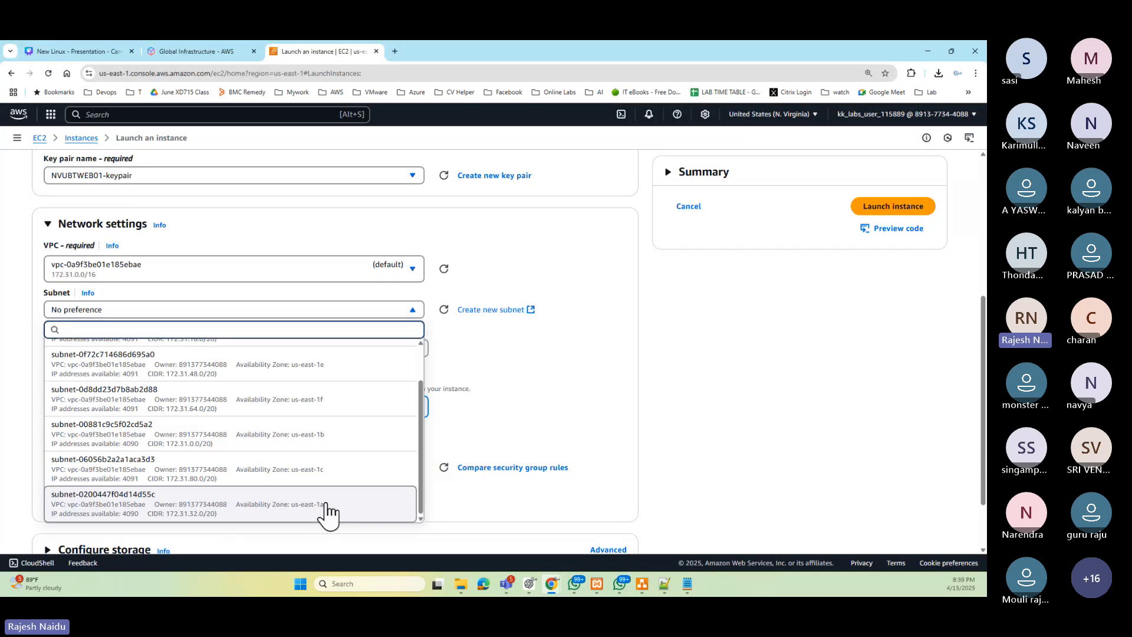
{"action": "left_click", "coordinate": [377, 507]}
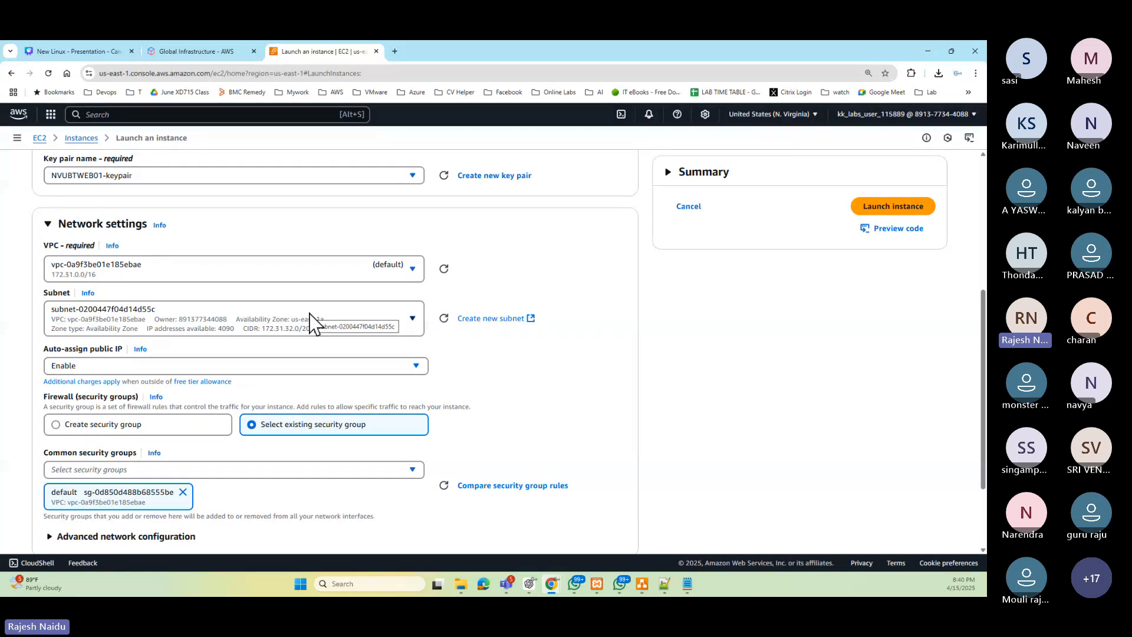
{"action": "scroll", "coordinate": [313, 321], "scroll_direction": "down", "scroll_amount": 2}
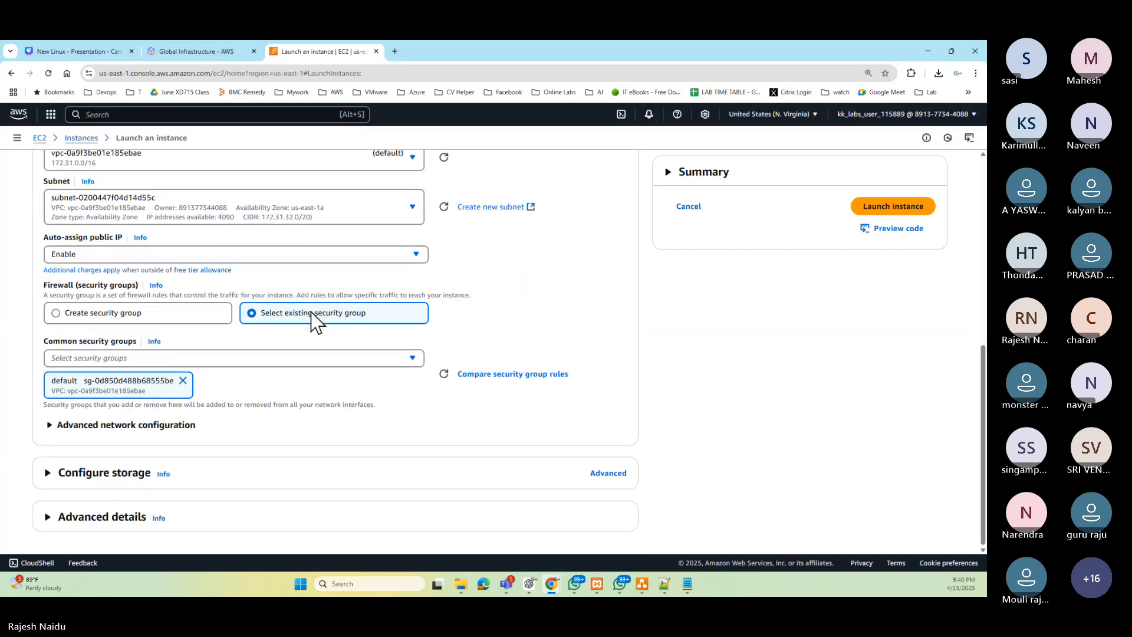
{"action": "scroll", "coordinate": [311, 312], "scroll_direction": "up", "scroll_amount": 2}
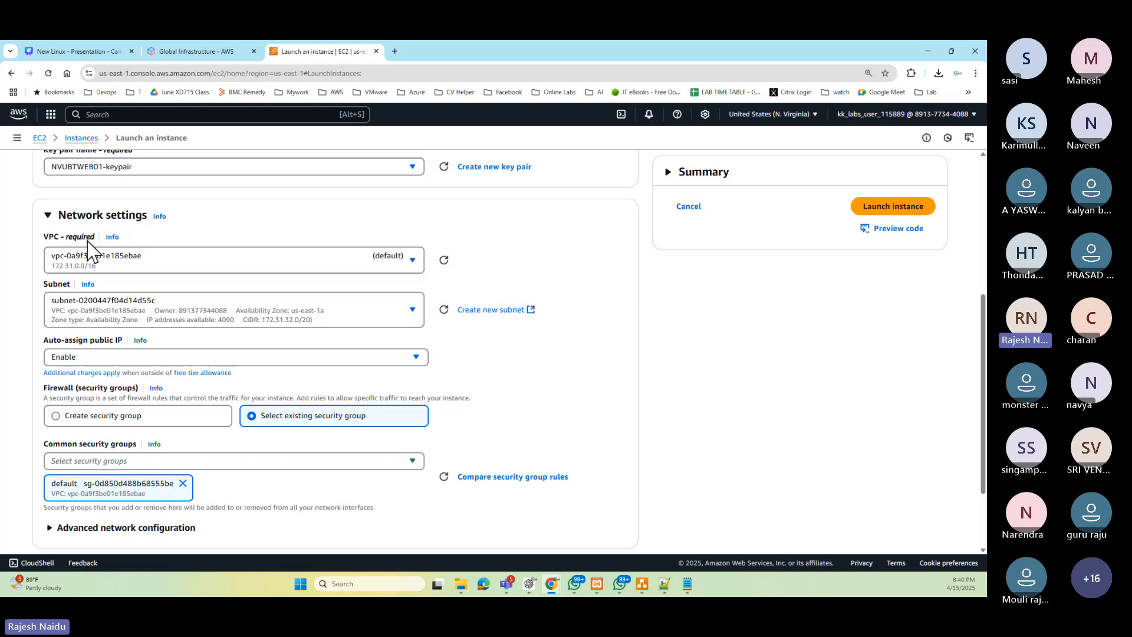
{"action": "left_click", "coordinate": [47, 215]}
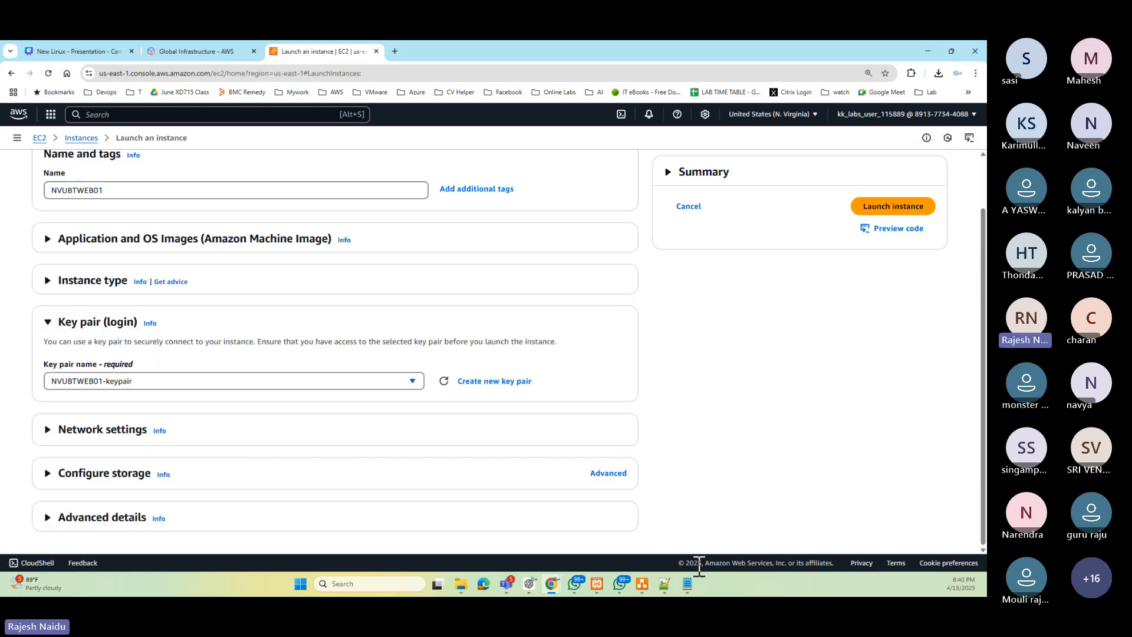
- Check the diagram's EBS item, then open and close Configure storage to review the root volume
{"action": "left_click", "coordinate": [643, 584]}
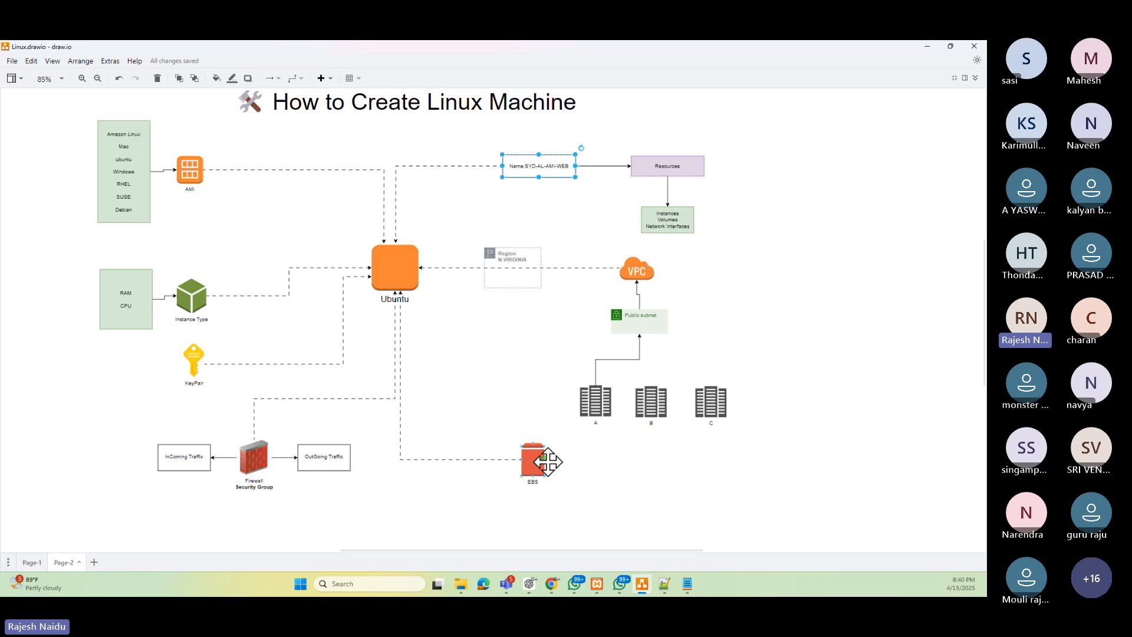
{"action": "left_click", "coordinate": [928, 47]}
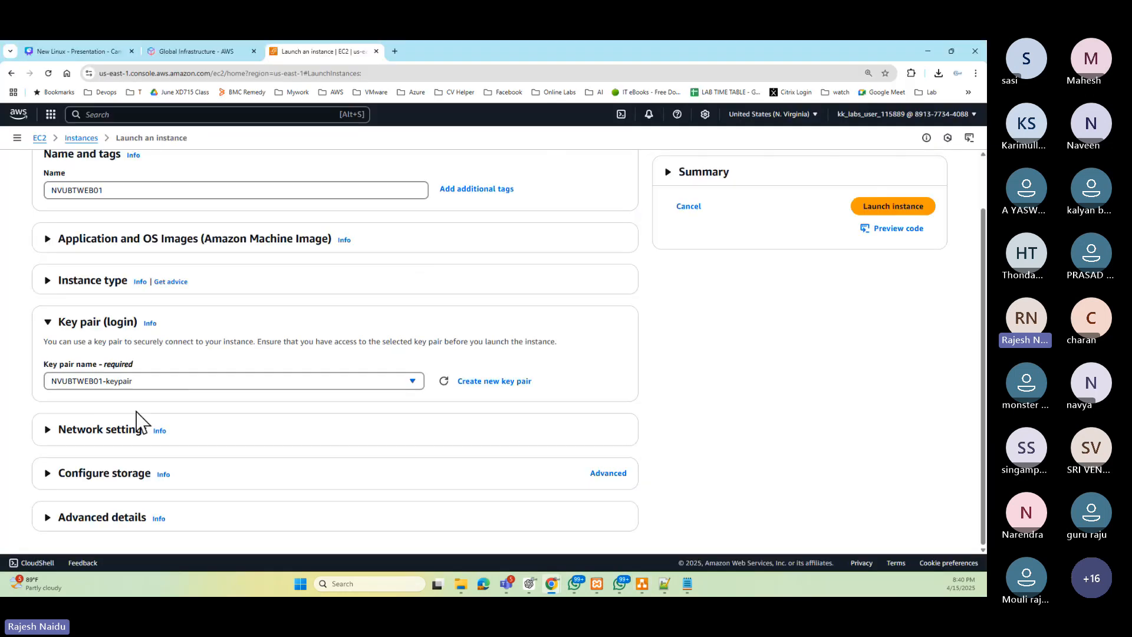
{"action": "left_click", "coordinate": [50, 475]}
{"action": "scroll", "coordinate": [168, 515], "scroll_direction": "down", "scroll_amount": 3}
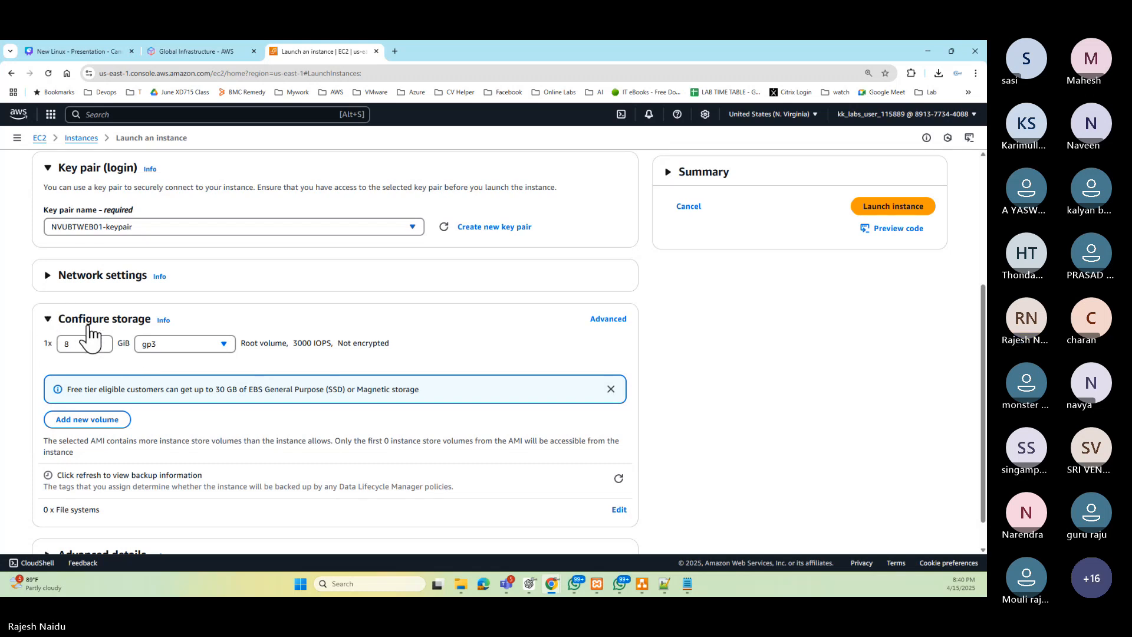
{"action": "left_click", "coordinate": [89, 331]}
- Check the diagram again, then expand, browse and collapse the Advanced details section
{"action": "left_click", "coordinate": [642, 584]}
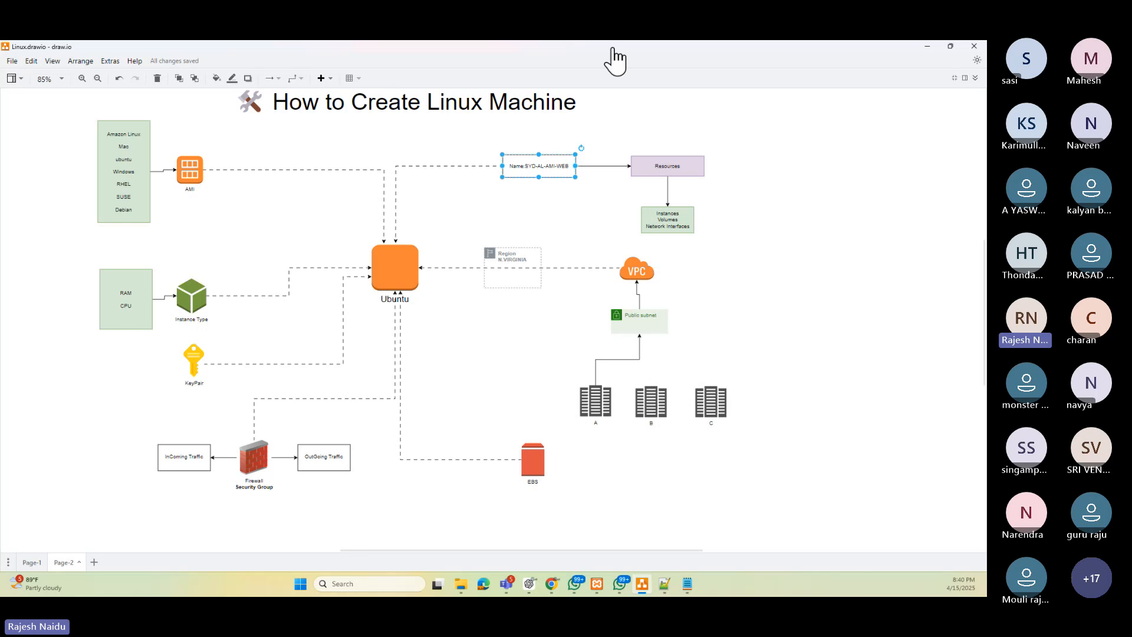
{"action": "left_click", "coordinate": [927, 47]}
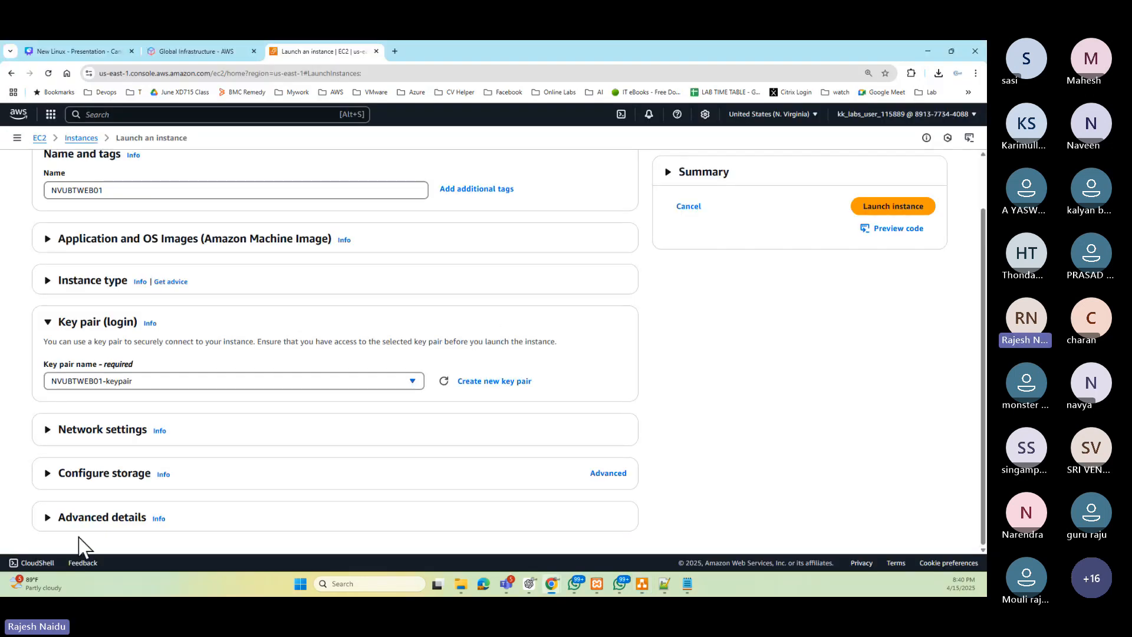
{"action": "left_click", "coordinate": [119, 524]}
{"action": "scroll", "coordinate": [106, 496], "scroll_direction": "down", "scroll_amount": 1}
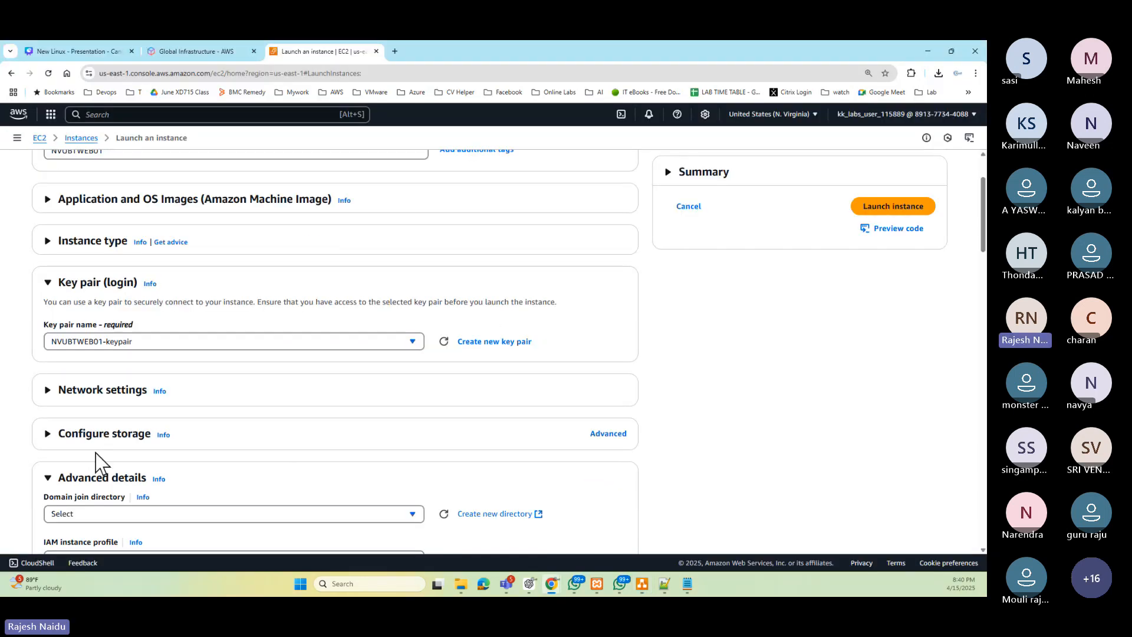
{"action": "scroll", "coordinate": [126, 268], "scroll_direction": "down", "scroll_amount": 7}
{"action": "scroll", "coordinate": [119, 372], "scroll_direction": "up", "scroll_amount": 4}
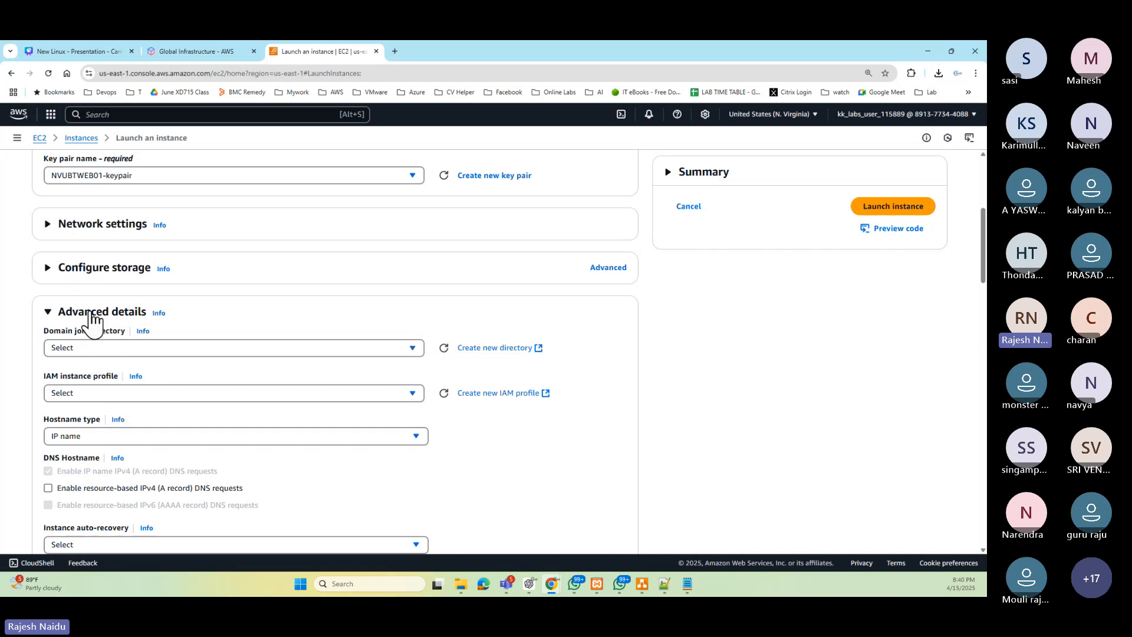
{"action": "left_click", "coordinate": [50, 313]}
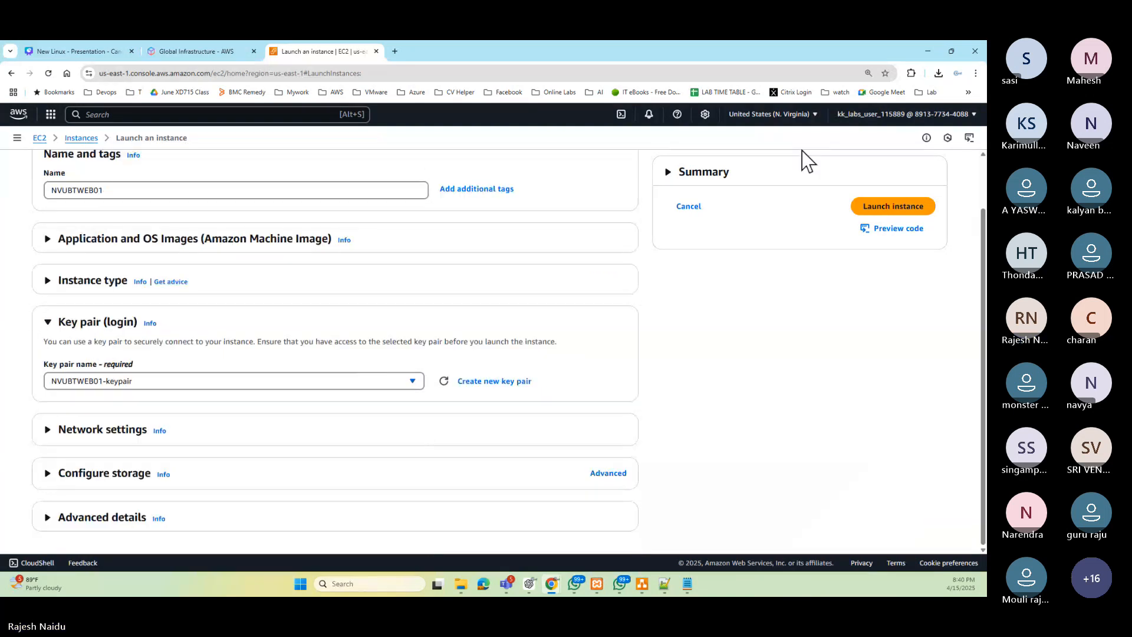
- Expand the Summary panel and select the number of instances value
{"action": "left_click", "coordinate": [676, 183]}
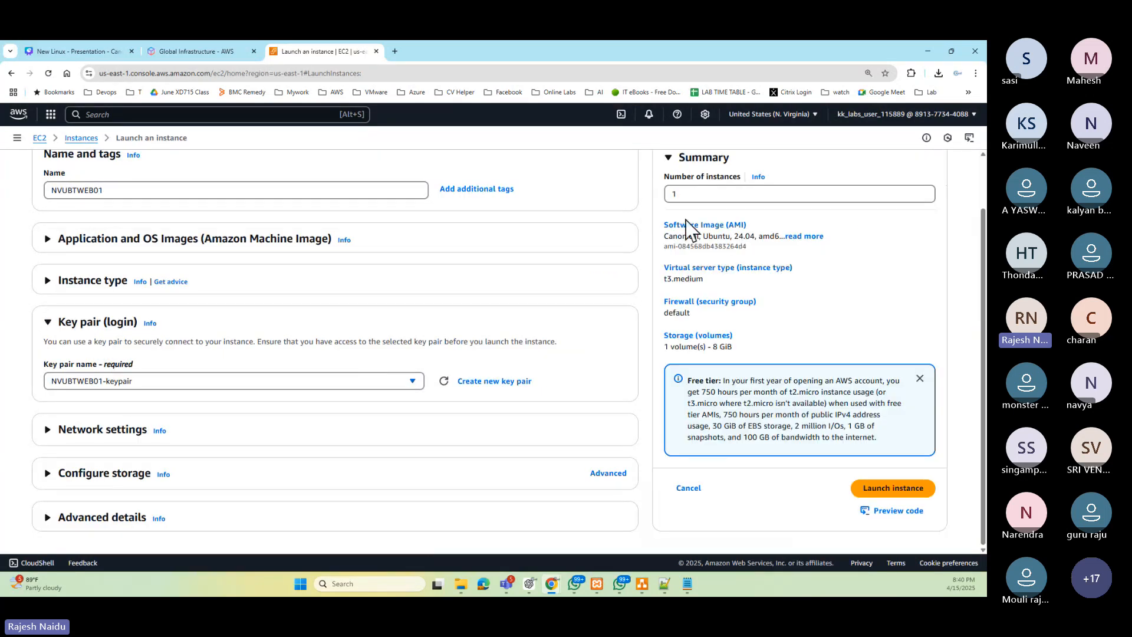
{"action": "double_click", "coordinate": [696, 194]}
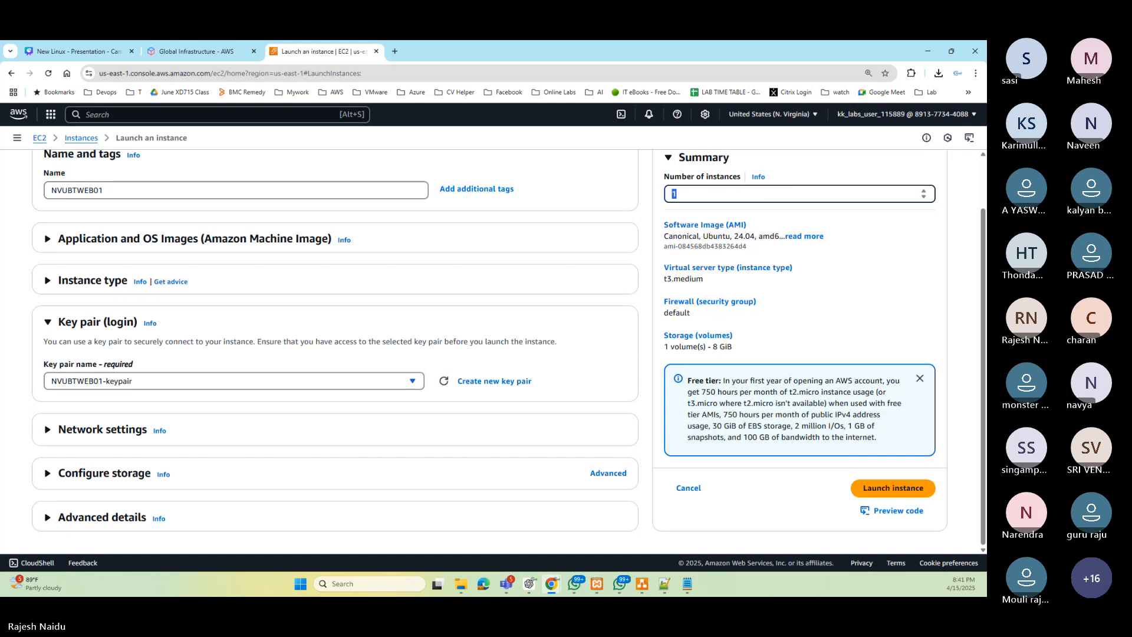
{"action": "key", "text": "alt+Tab"}
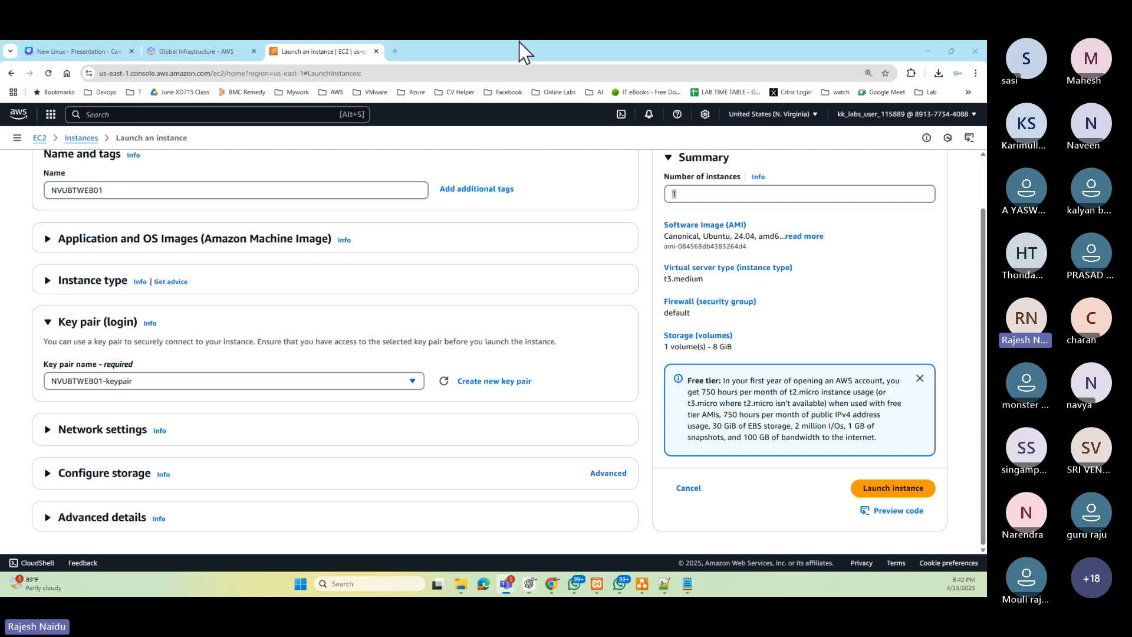
- In a new browser tab, search Google for "At a time in EC2 how many Instances can create in one time ?"
{"action": "left_click", "coordinate": [395, 51]}
{"action": "type", "text": "google.com"}
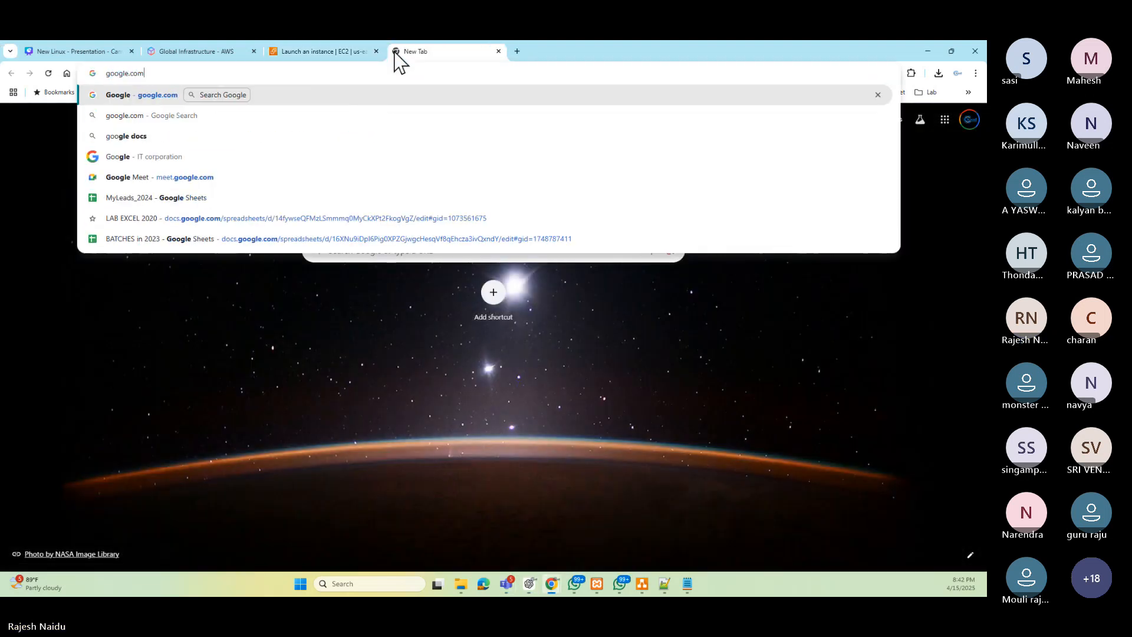
{"action": "key", "text": "Return"}
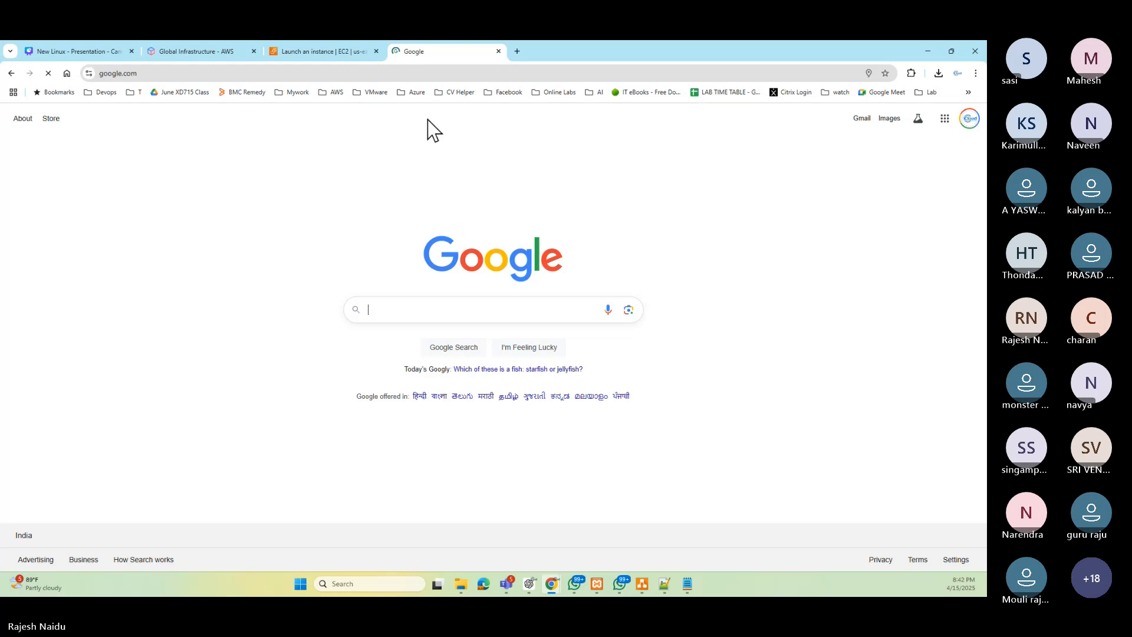
{"action": "left_click", "coordinate": [393, 309]}
{"action": "type", "text": "At a time in EC2 how many Instances can create in one time ?"}
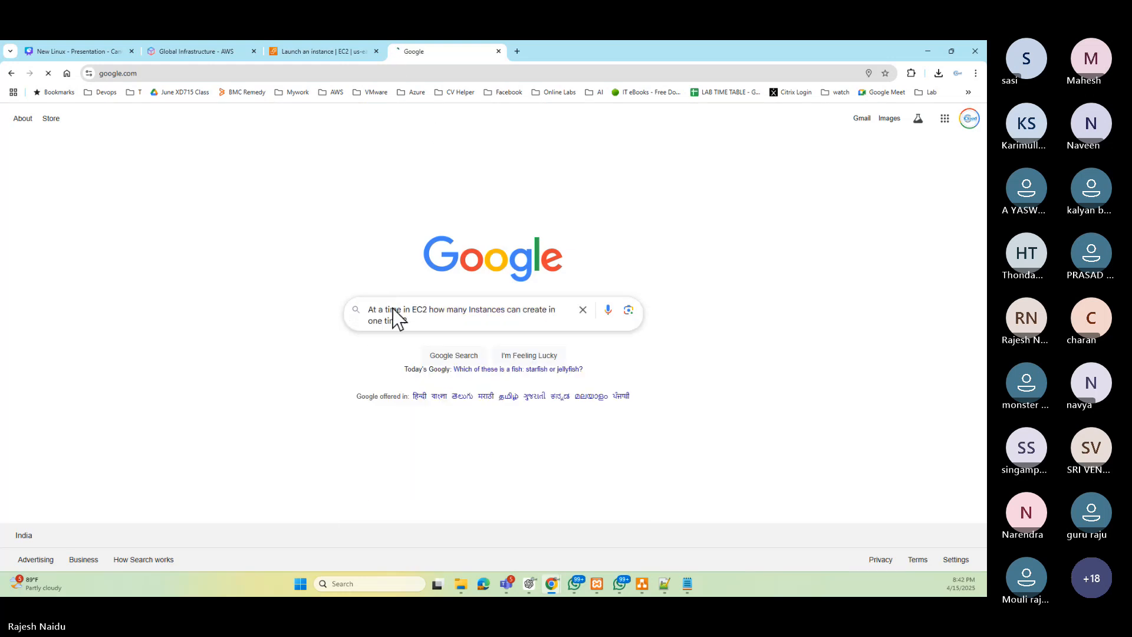
{"action": "key", "text": "Return"}
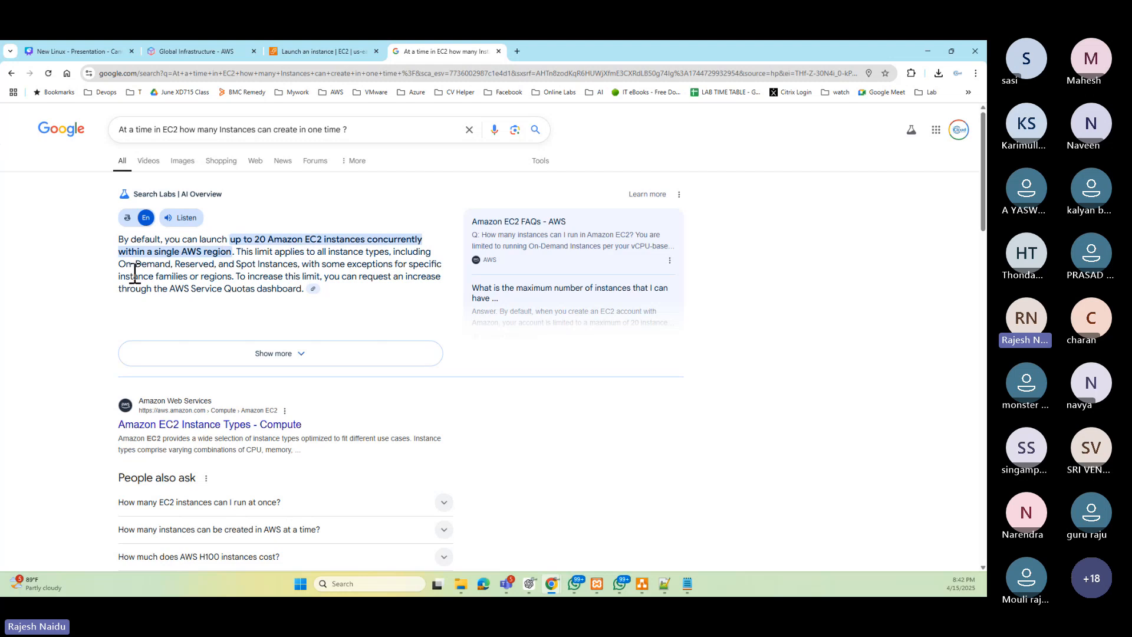
- Return to the launch wizard, collapse the Key pair section, and launch the instance
{"action": "left_click", "coordinate": [356, 51]}
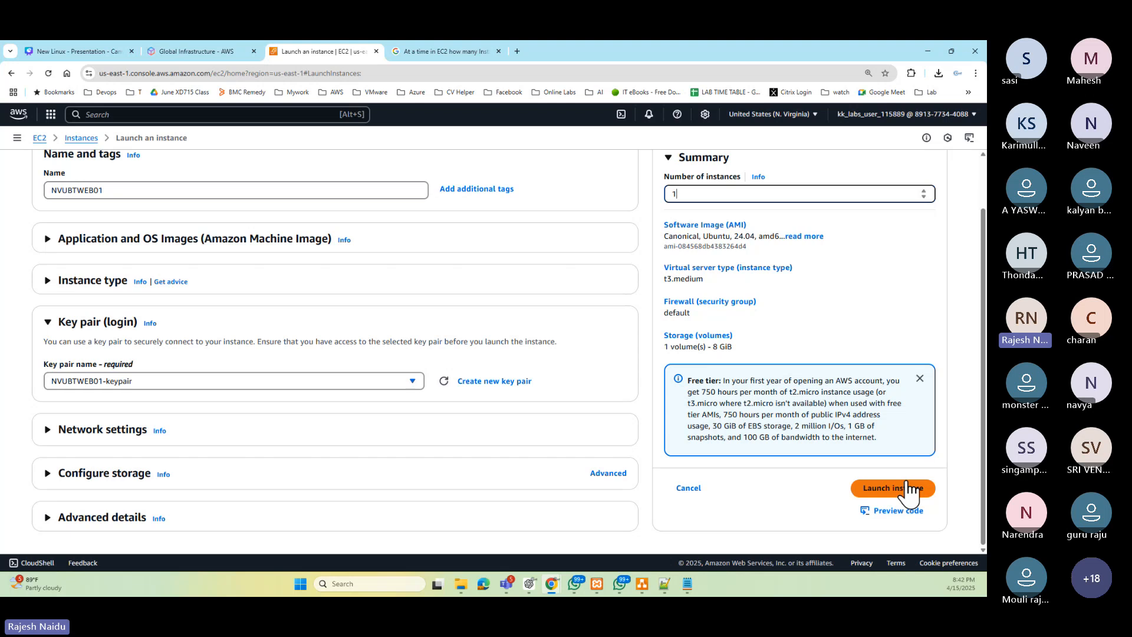
{"action": "left_click", "coordinate": [48, 318]}
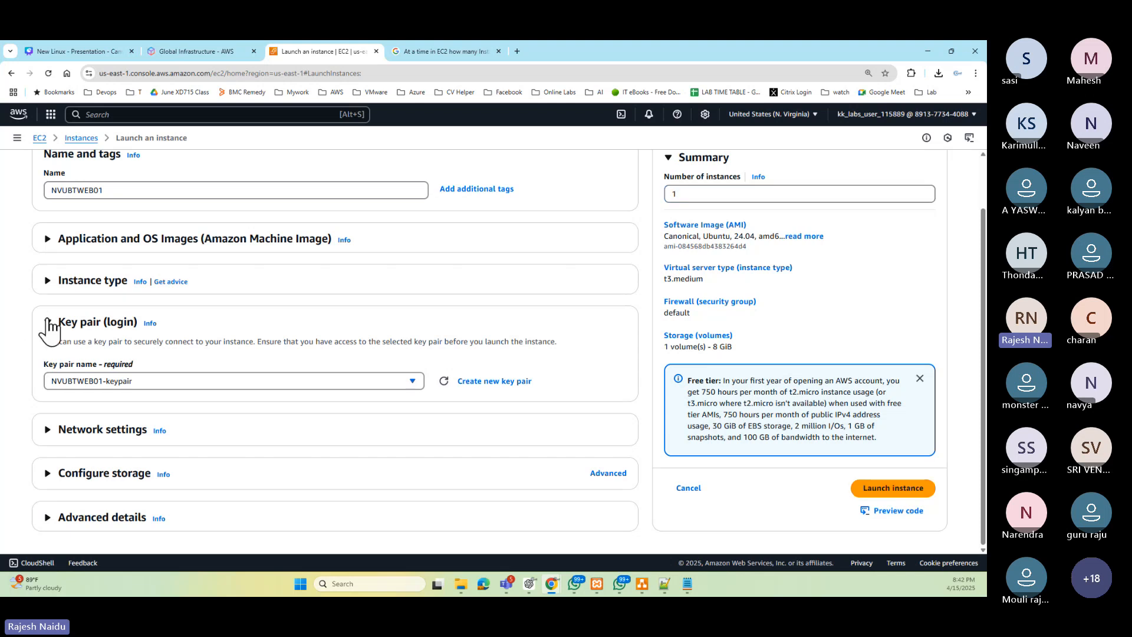
{"action": "left_click", "coordinate": [48, 322]}
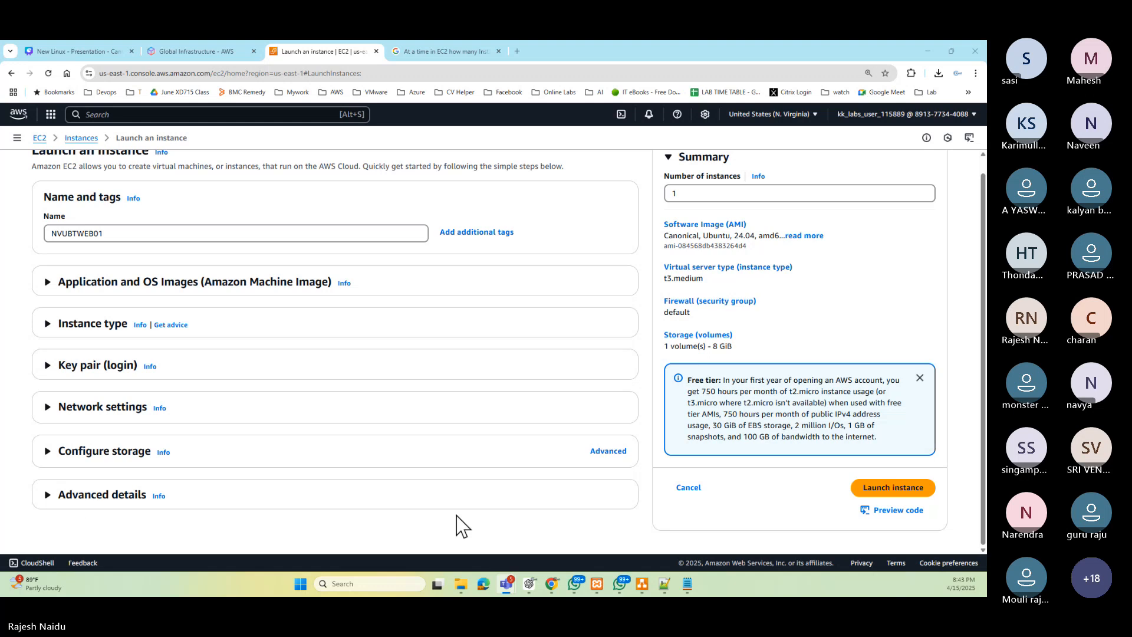
{"action": "left_click", "coordinate": [897, 490]}
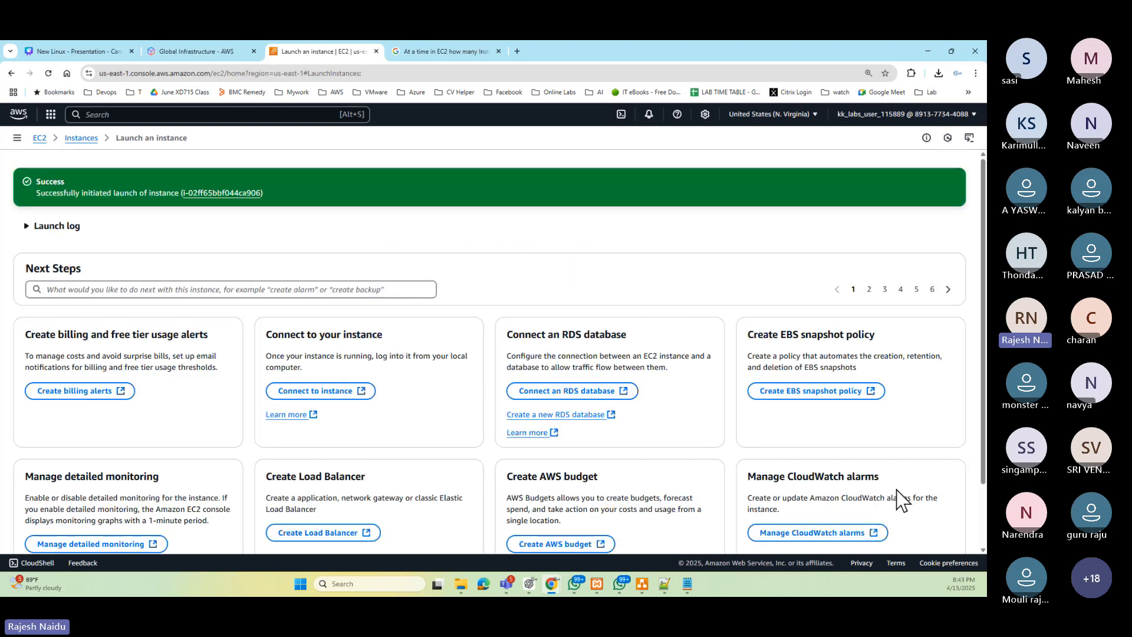
- Go to the Instances list, select the Windows-Server instance, and refresh the list to check instance status
{"action": "scroll", "coordinate": [939, 419], "scroll_direction": "down", "scroll_amount": 1}
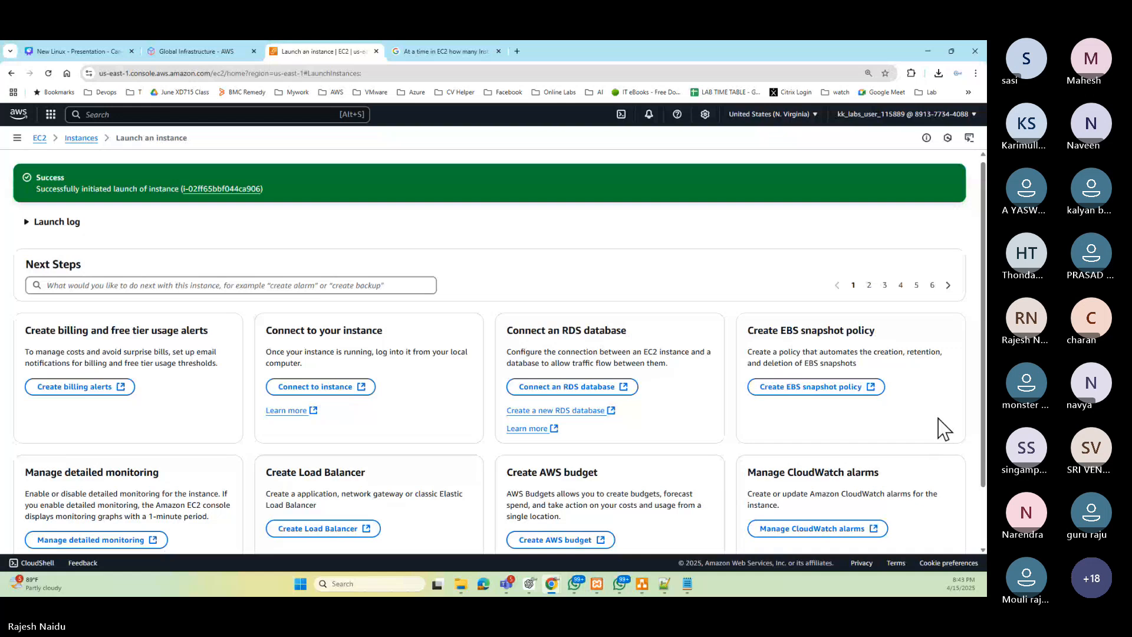
{"action": "left_click", "coordinate": [81, 138]}
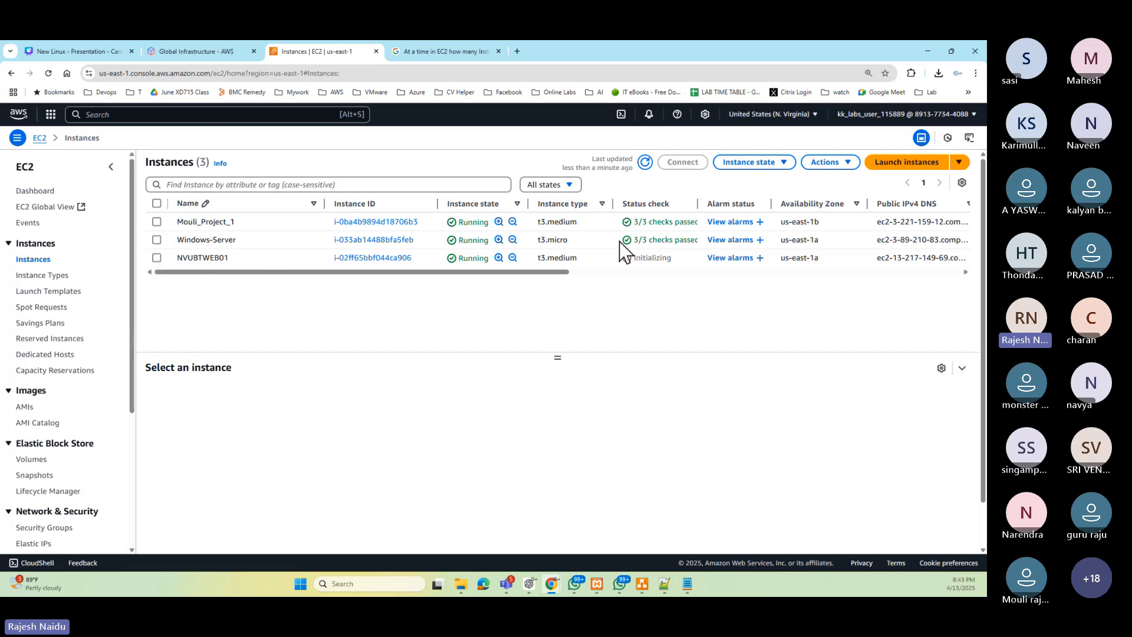
{"action": "left_click_drag", "start_coordinate": [634, 239], "coordinate": [699, 242]}
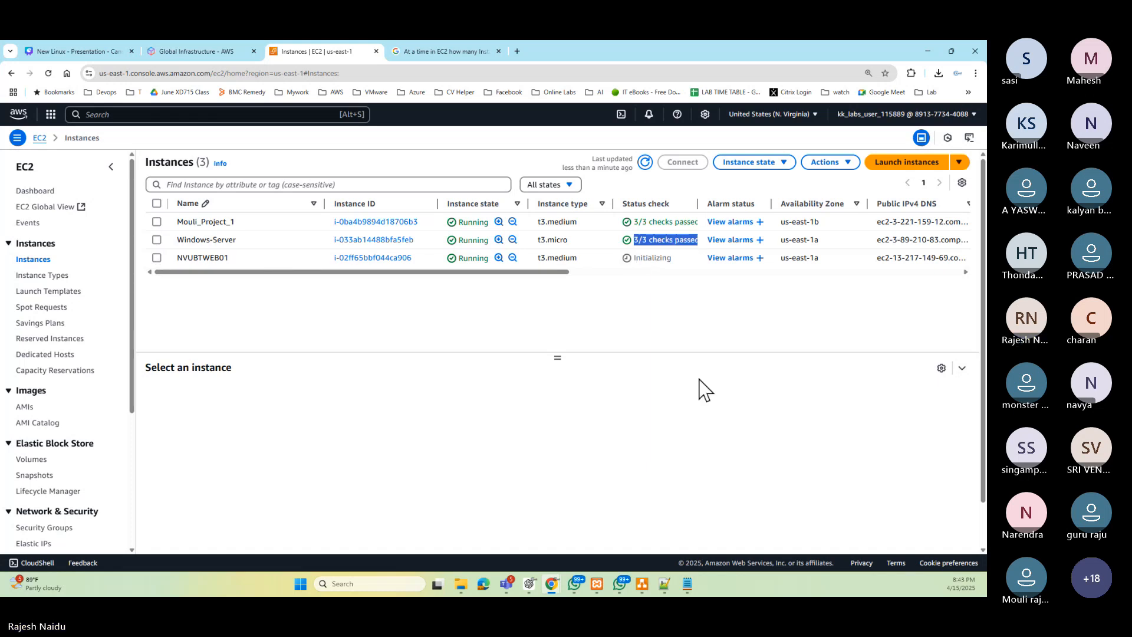
{"action": "left_click", "coordinate": [645, 162]}
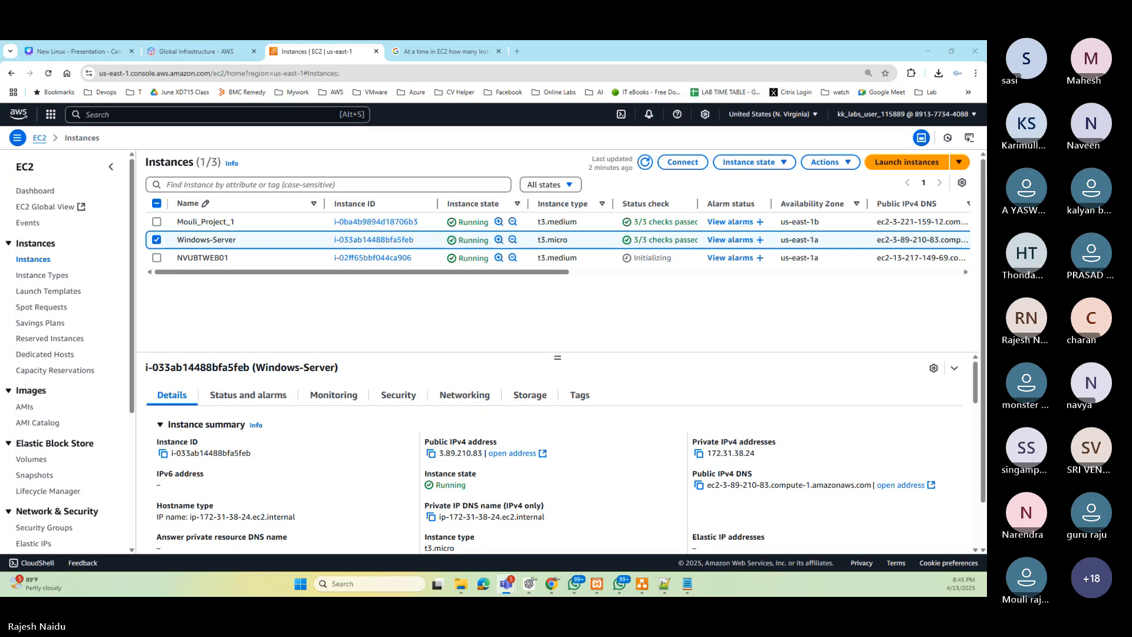
{"action": "left_click", "coordinate": [645, 162]}
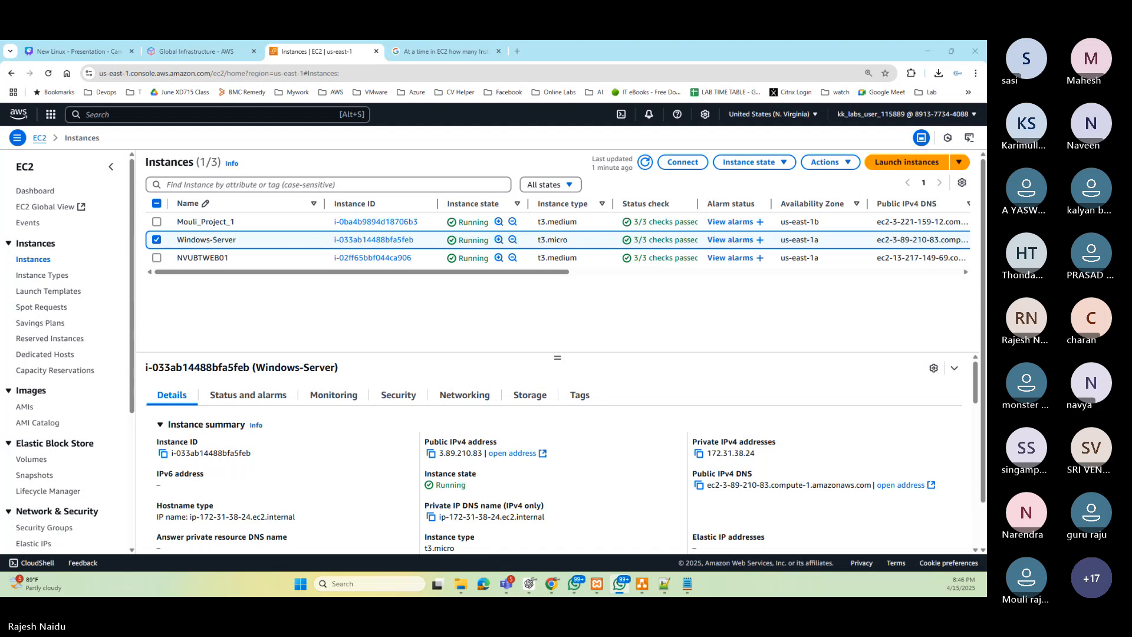
- Switch the selection to the NVUBTWEB01 instance to view its details, then clear the selection
{"action": "left_click", "coordinate": [157, 241]}
{"action": "left_click", "coordinate": [157, 257]}
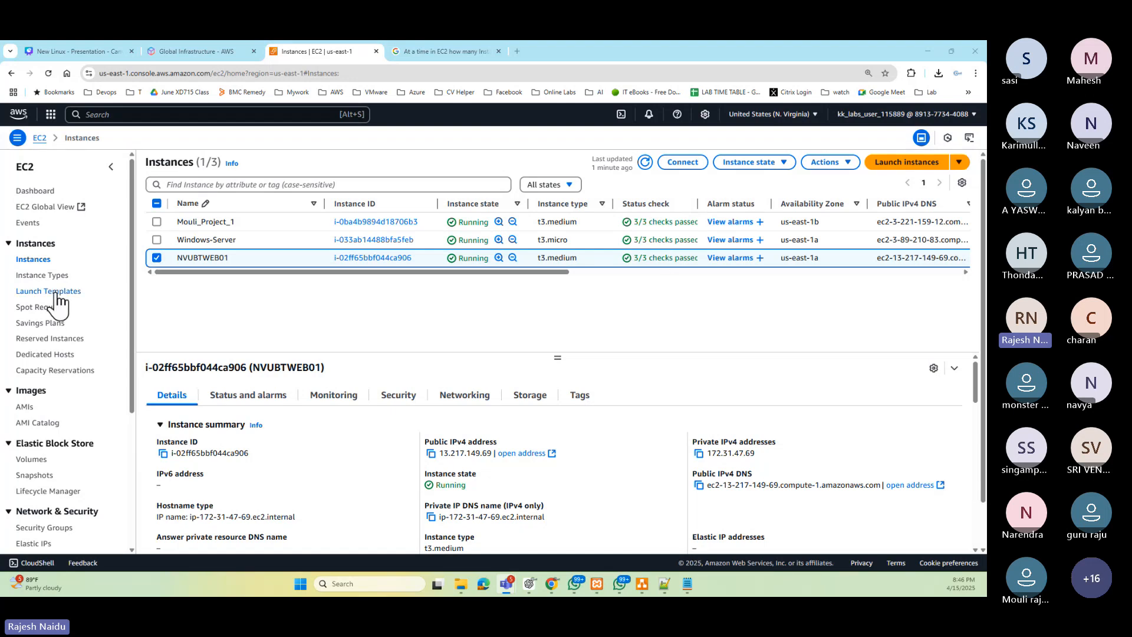
{"action": "left_click", "coordinate": [156, 259]}
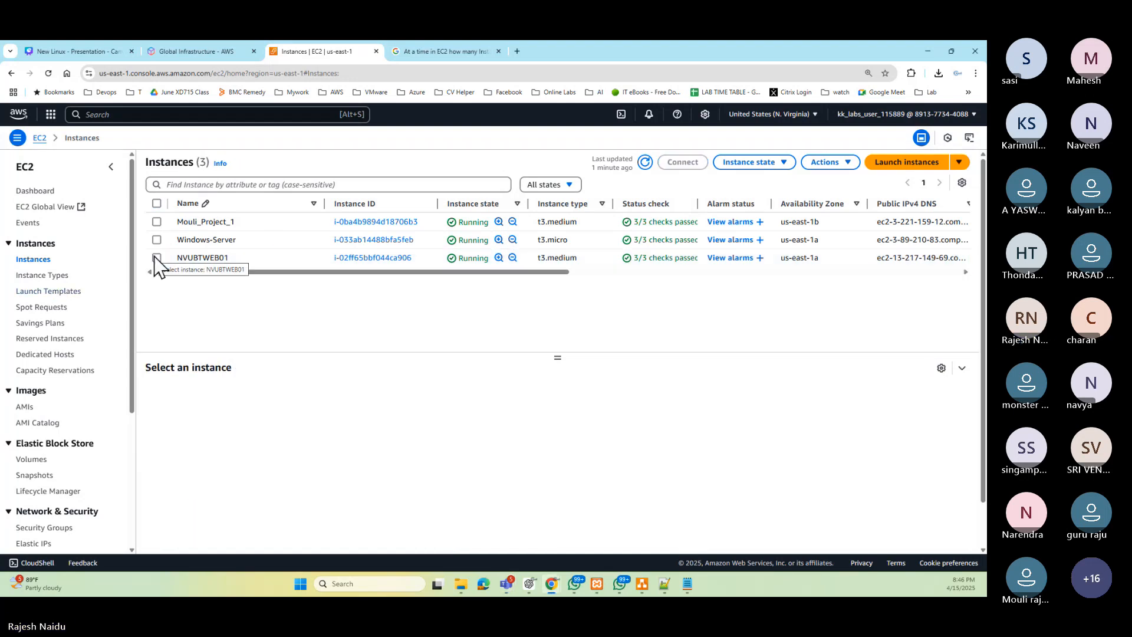